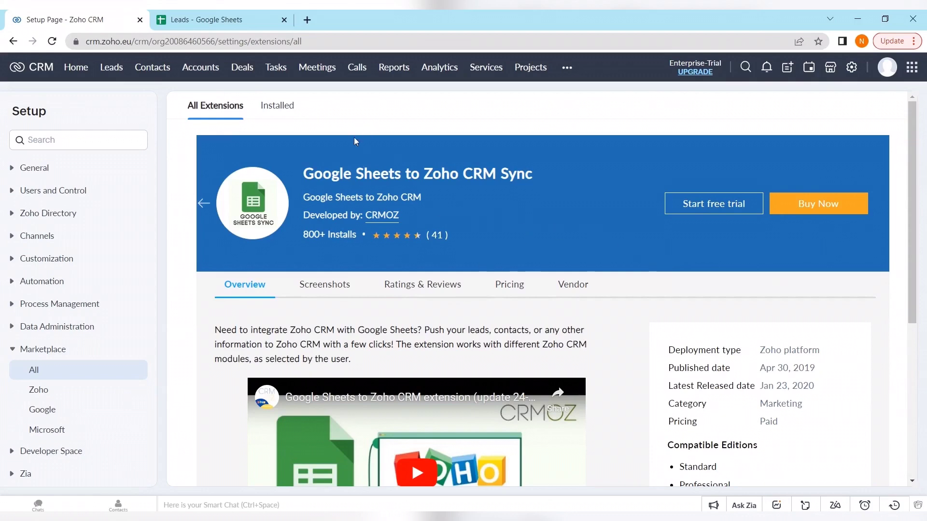
- Glance at the Leads spreadsheet tab, then return to the Sync extension's Marketplace page
click(239, 12)
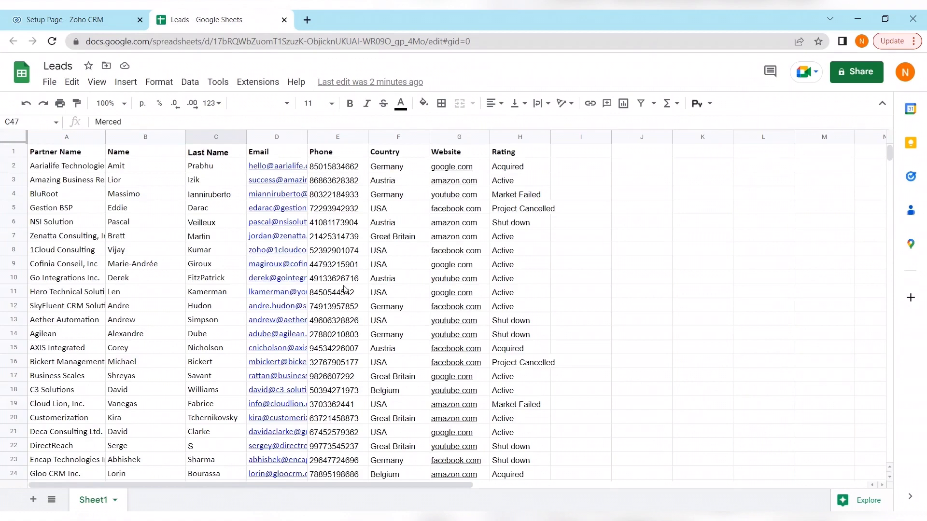
click(98, 15)
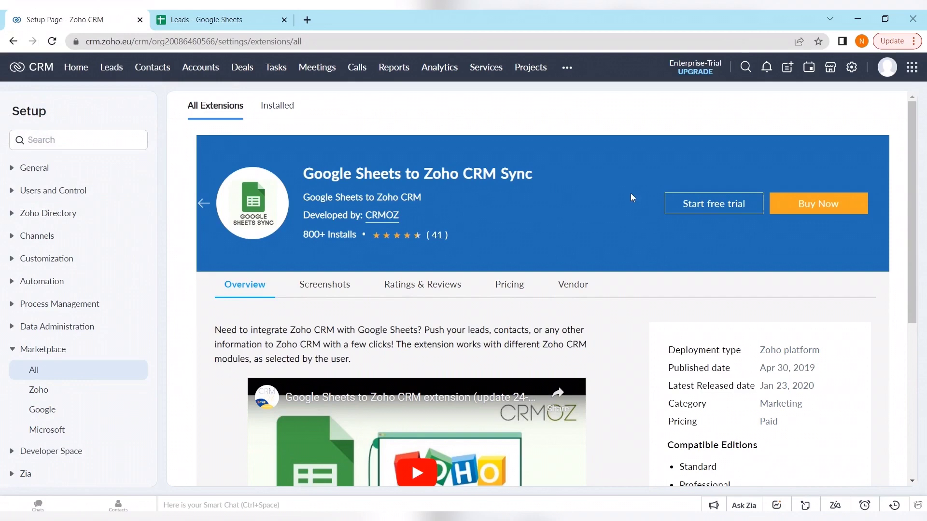
- Start the free trial, agreeing to share user details and accepting the Marketplace terms
click(681, 207)
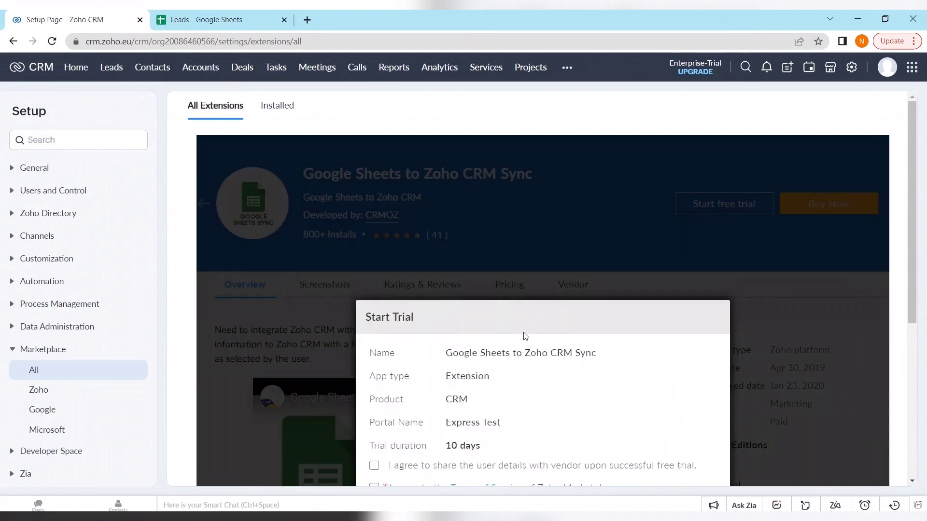
scroll(519, 337, down, 3)
click(374, 345)
click(374, 368)
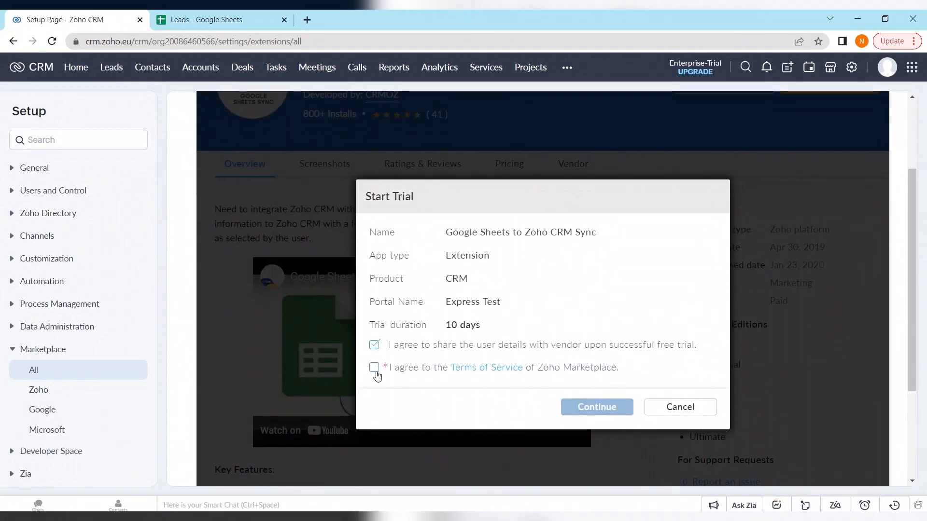
click(575, 411)
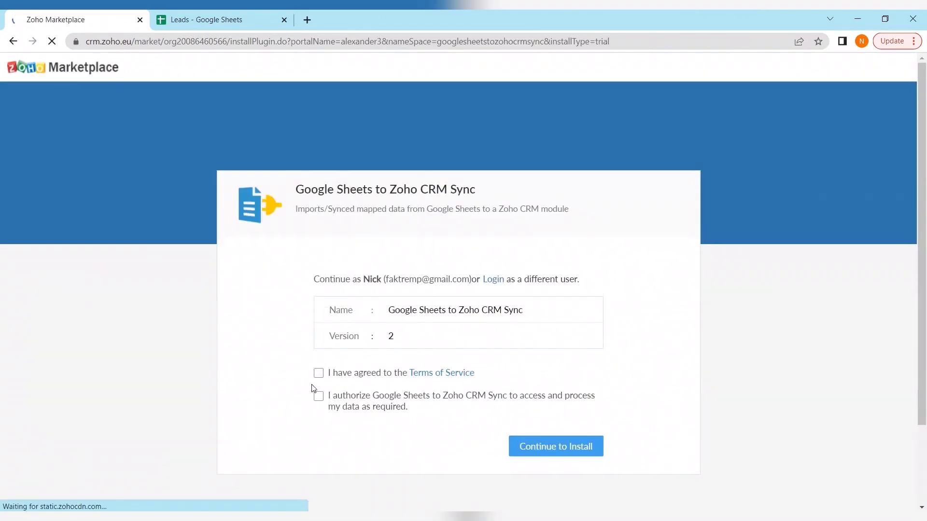
- Accept the terms, authorize data access, and confirm installing for admins only
click(318, 373)
click(318, 395)
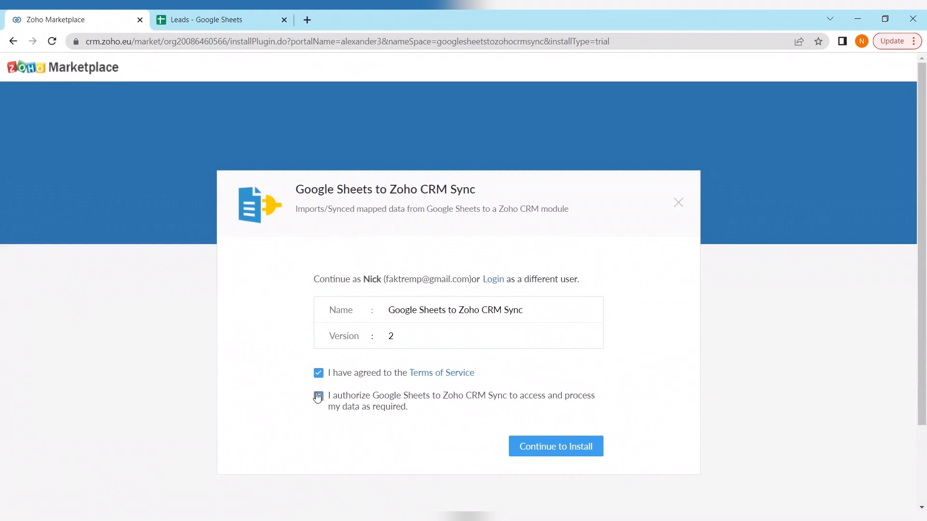
click(536, 451)
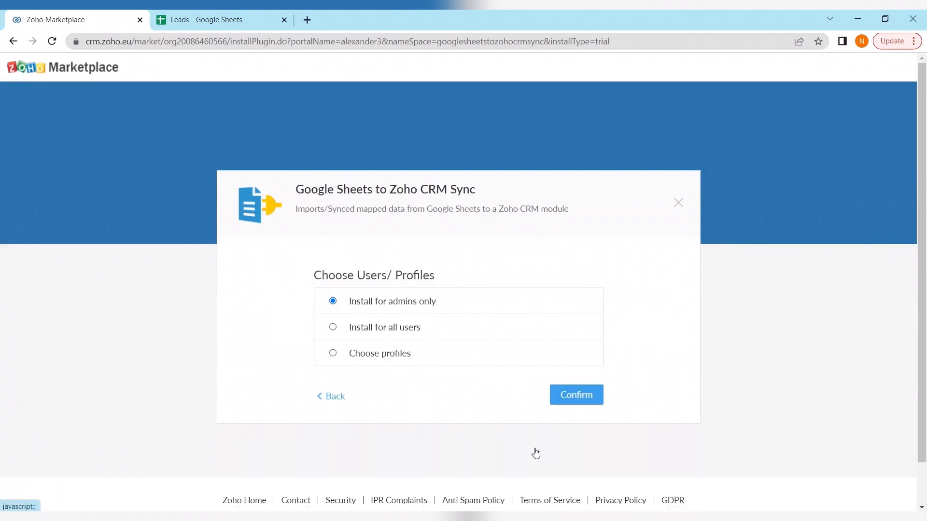
click(577, 394)
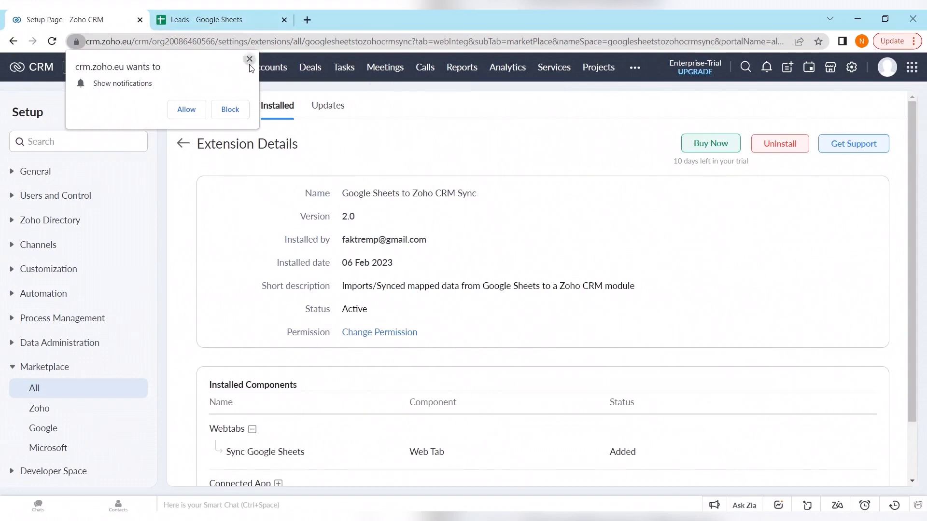
- Dismiss the notification prompt and open the Sync Google Sheets Settings page, noting the empty Zoho Client ID
click(250, 59)
scroll(437, 267, down, 2)
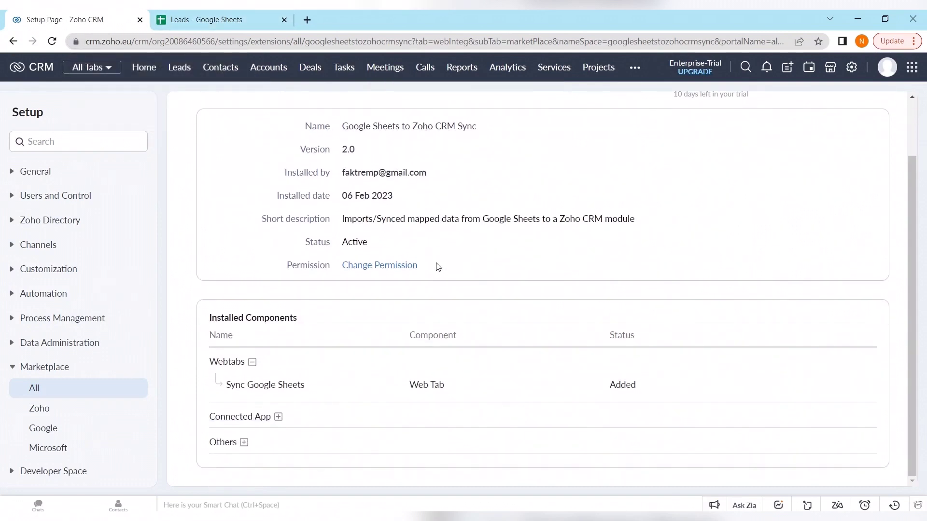
scroll(468, 266, up, 2)
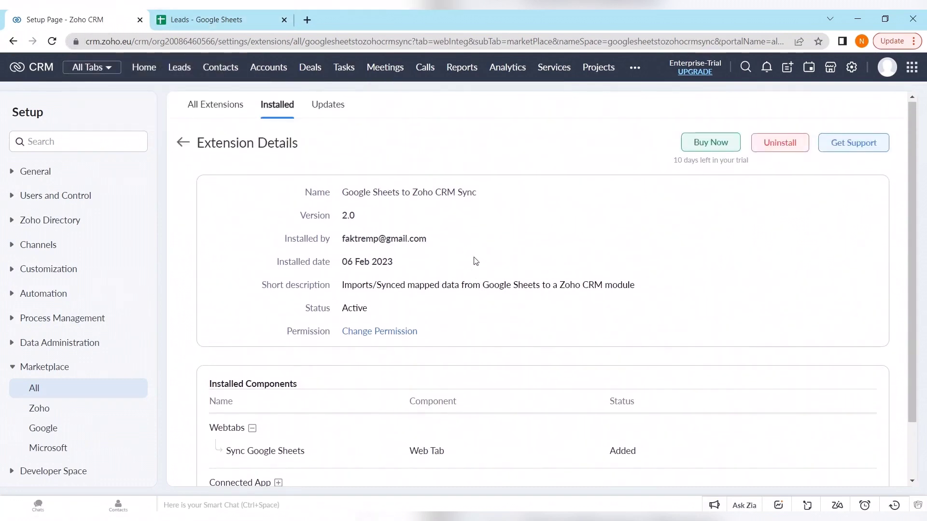
click(636, 68)
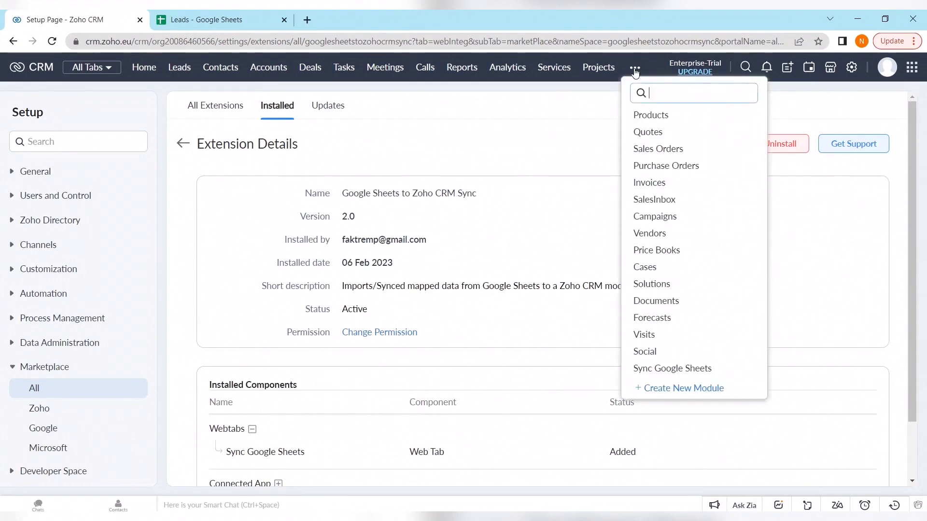
click(690, 368)
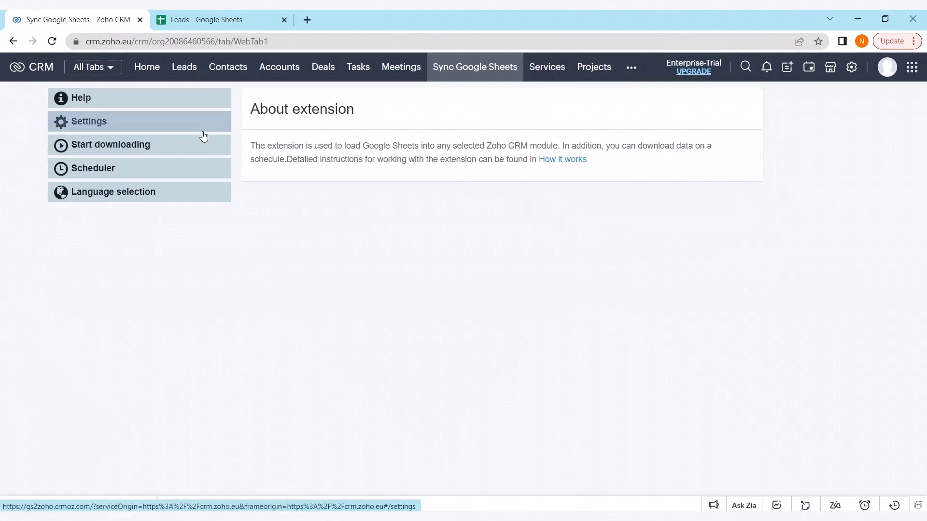
click(203, 137)
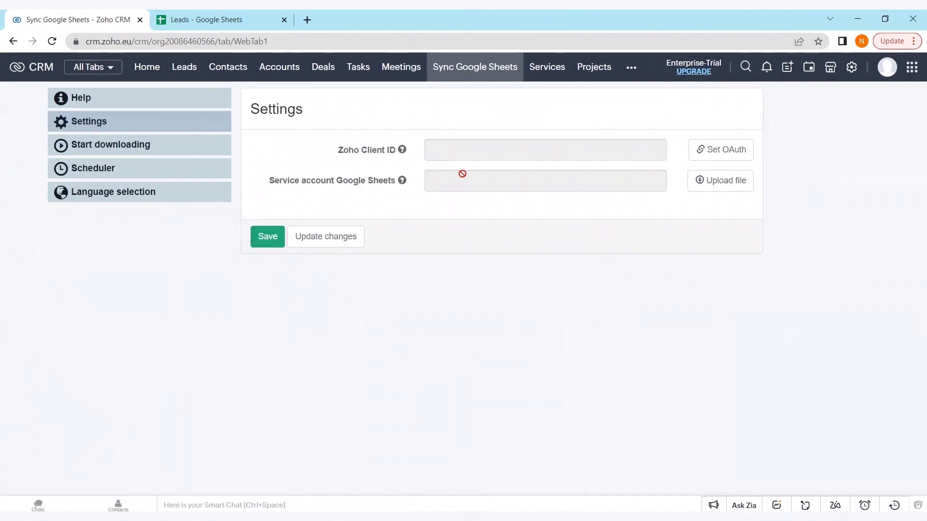
drag(404, 152, 327, 151)
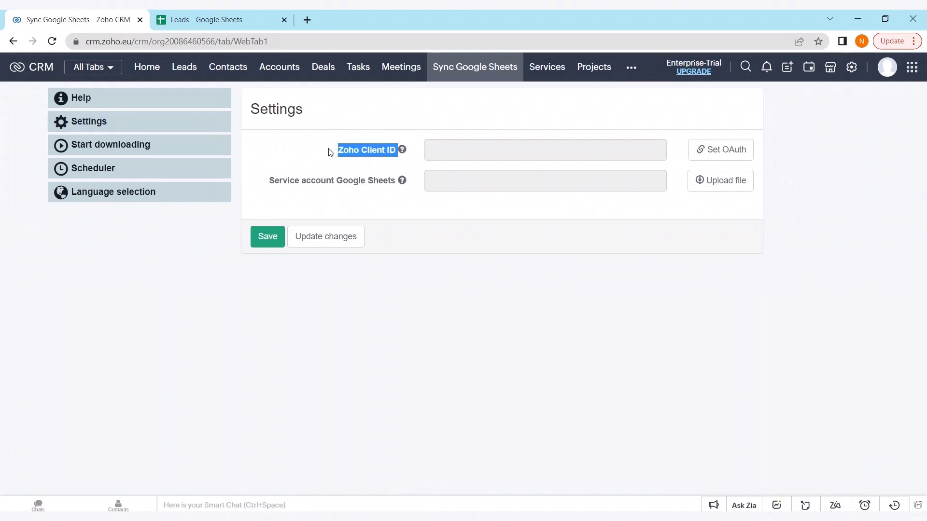
click(612, 112)
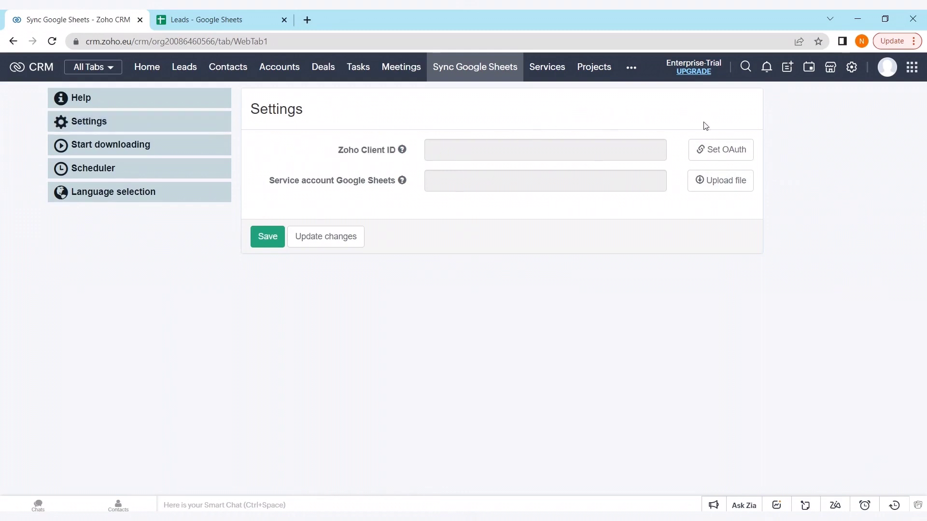
- Begin OAuth setup and start a new Server-based Applications client in the Zoho API Console
click(721, 151)
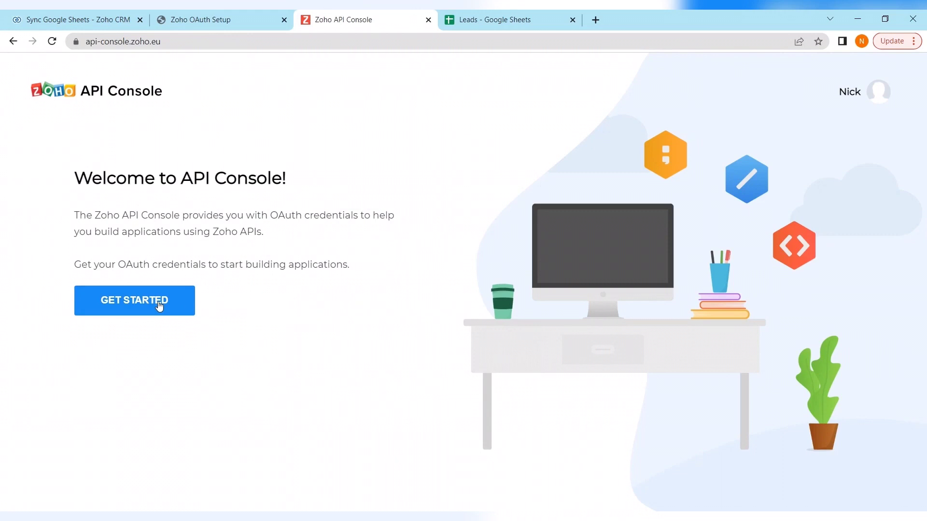
click(159, 306)
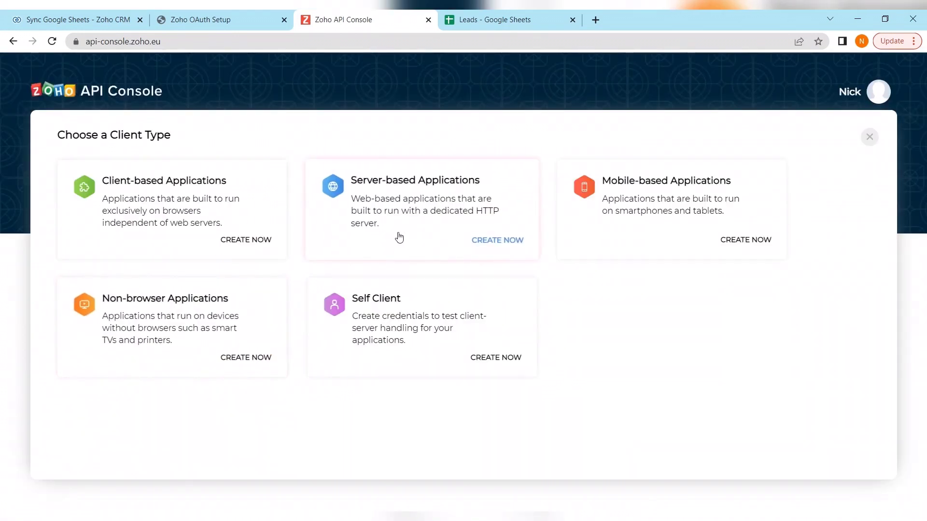
click(439, 216)
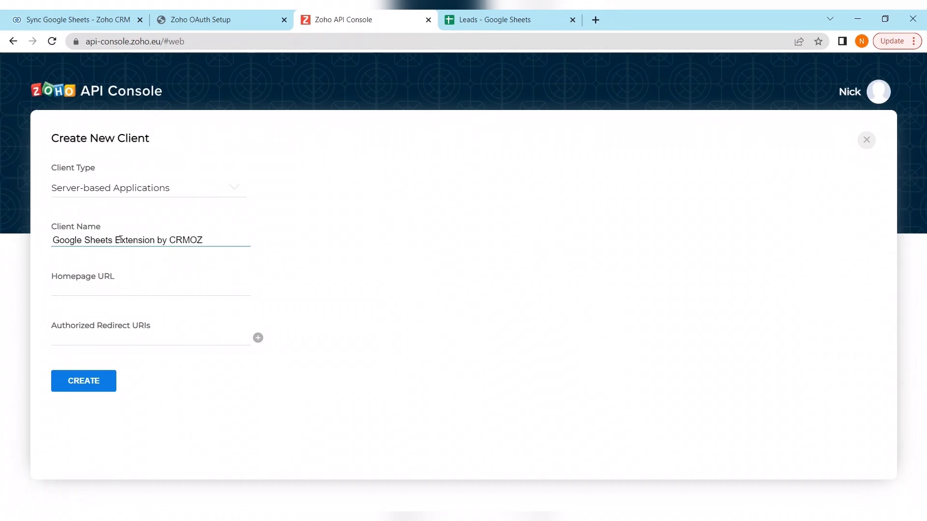
- Copy the Client Domain from the OAuth setup page into the client's Homepage URL
click(220, 25)
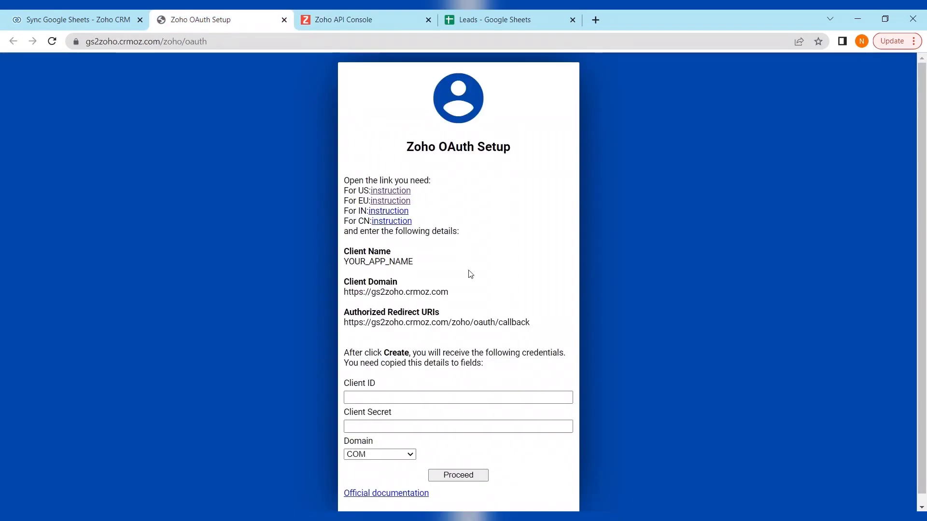
drag(458, 293, 343, 292)
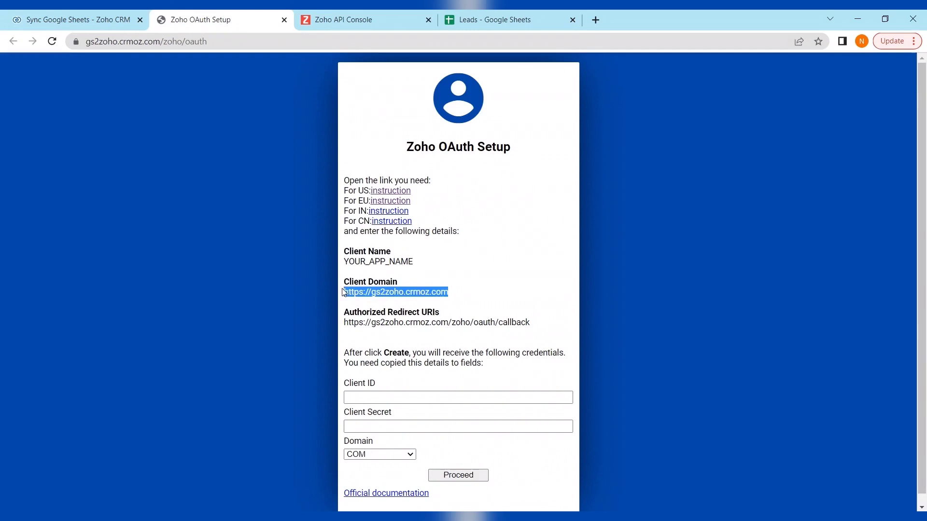
right_click(369, 294)
click(386, 305)
click(360, 20)
right_click(166, 292)
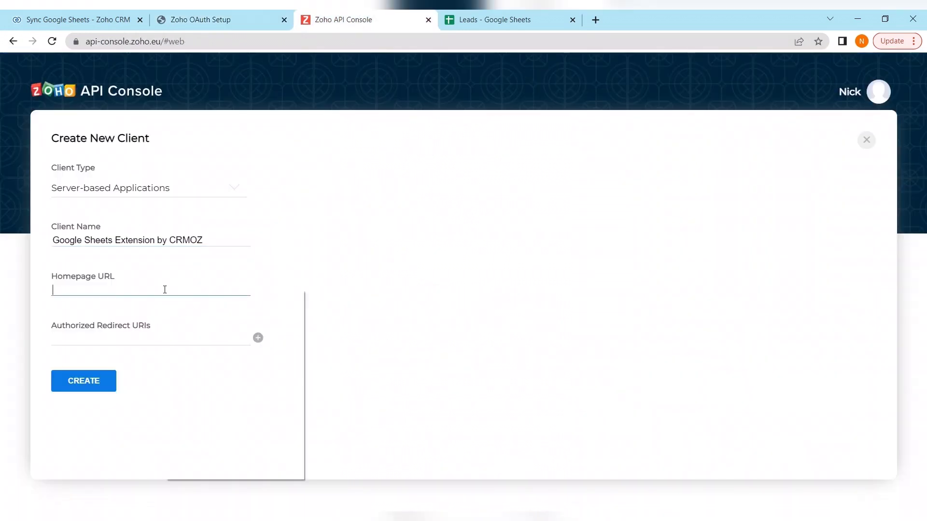
click(226, 382)
- Paste the OAuth callback URL into Authorized Redirect URIs and create the client
click(217, 19)
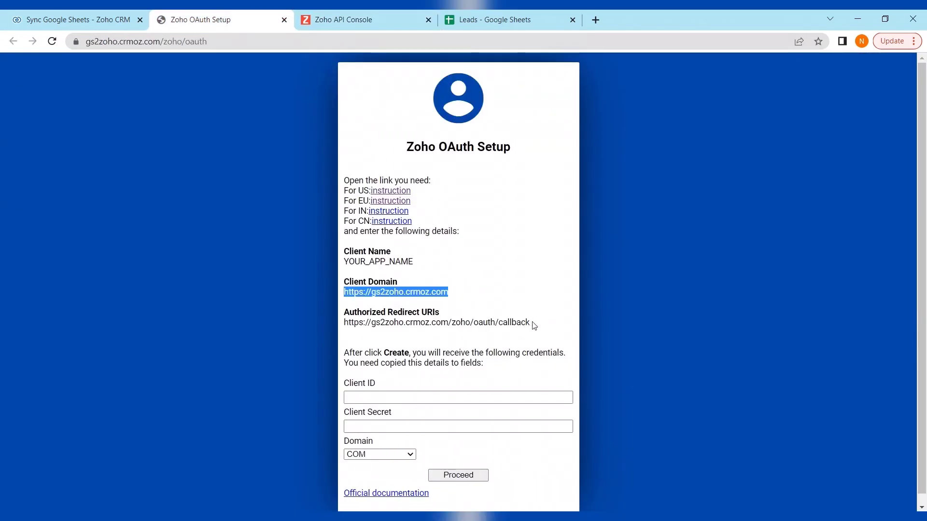
drag(531, 322, 346, 323)
right_click(372, 324)
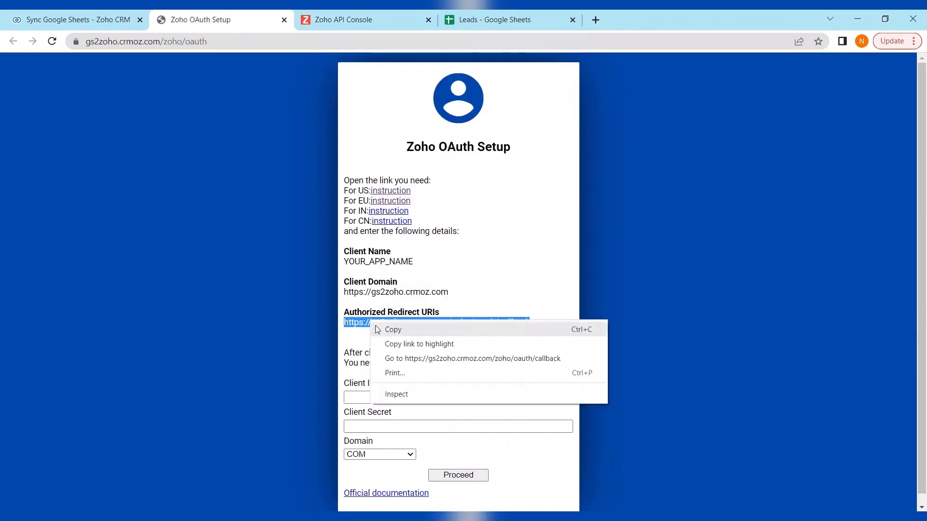
click(396, 329)
click(343, 20)
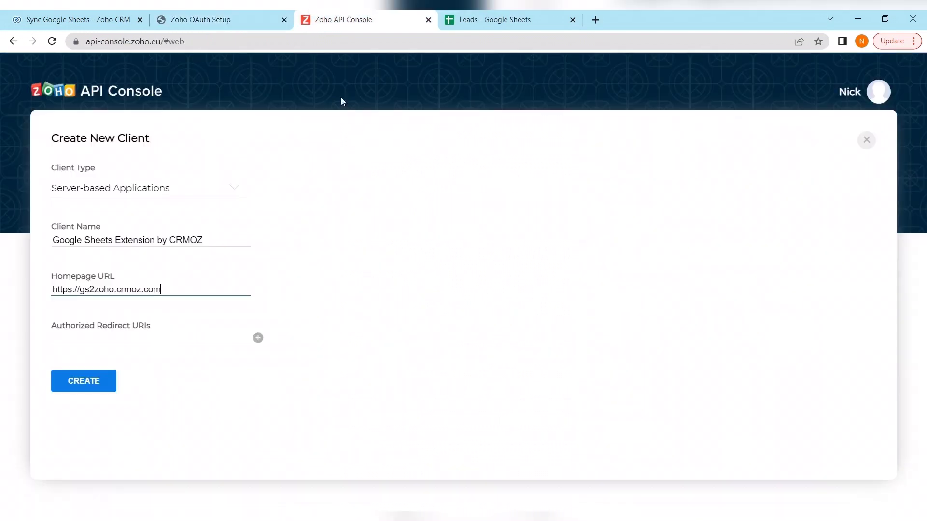
right_click(166, 339)
click(211, 240)
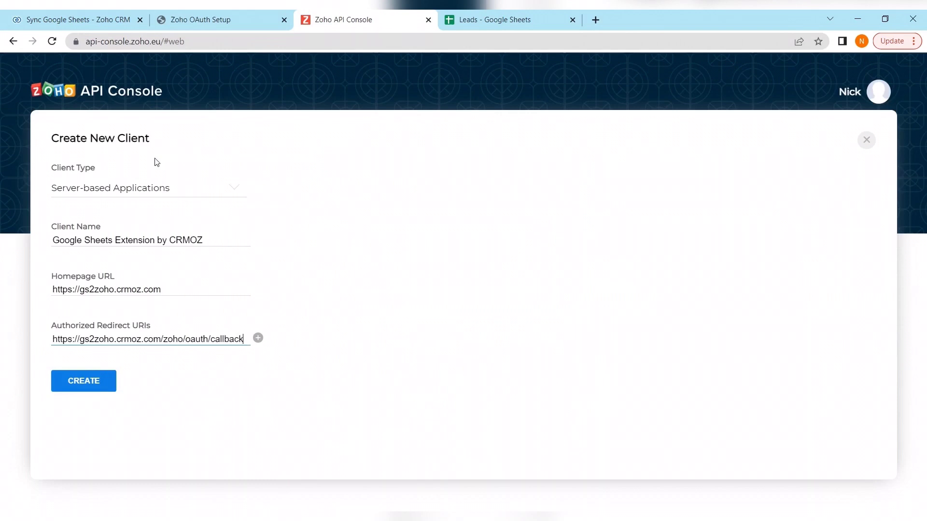
click(87, 386)
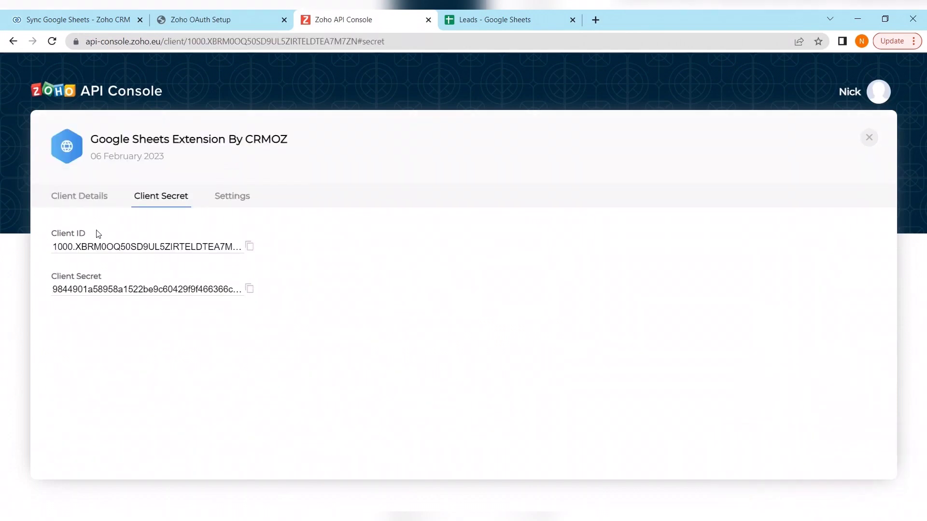
- Paste the new Zoho Client ID into the OAuth setup's Client ID field
drag(87, 234, 52, 235)
click(250, 246)
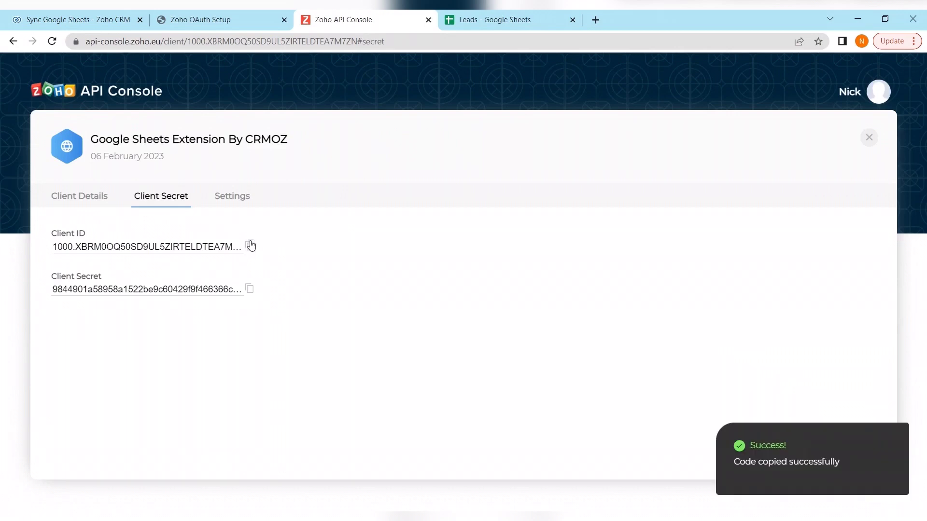
click(250, 15)
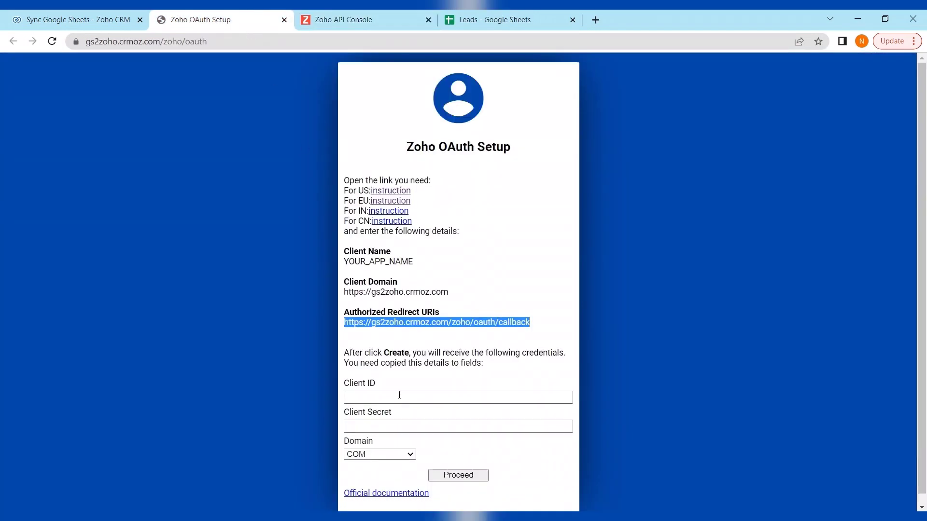
click(399, 394)
key(ctrl+v)
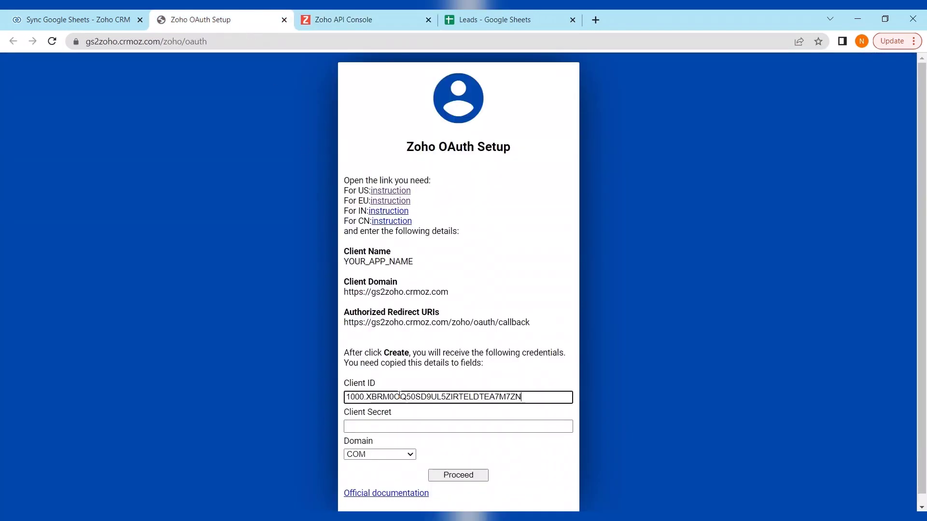
- Copy the client secret from the API Console into the Client Secret field
click(357, 13)
click(248, 290)
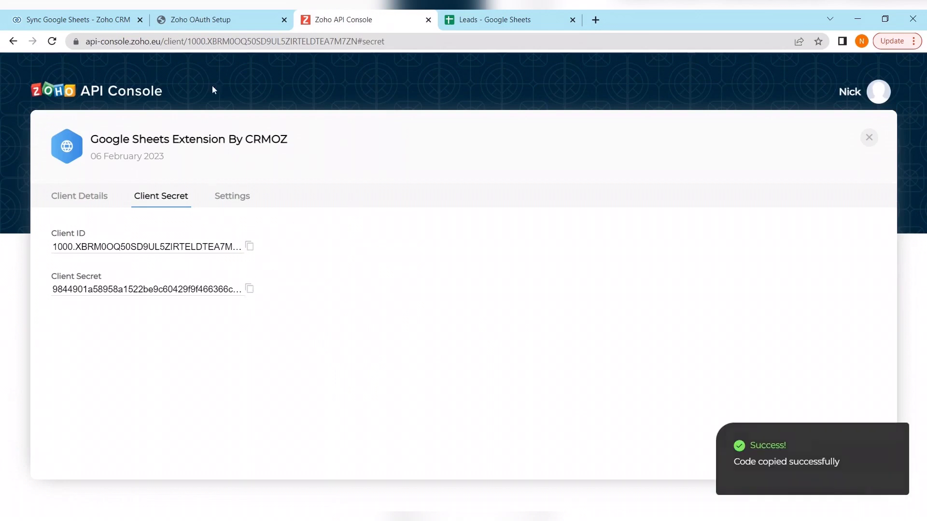
click(211, 14)
click(424, 426)
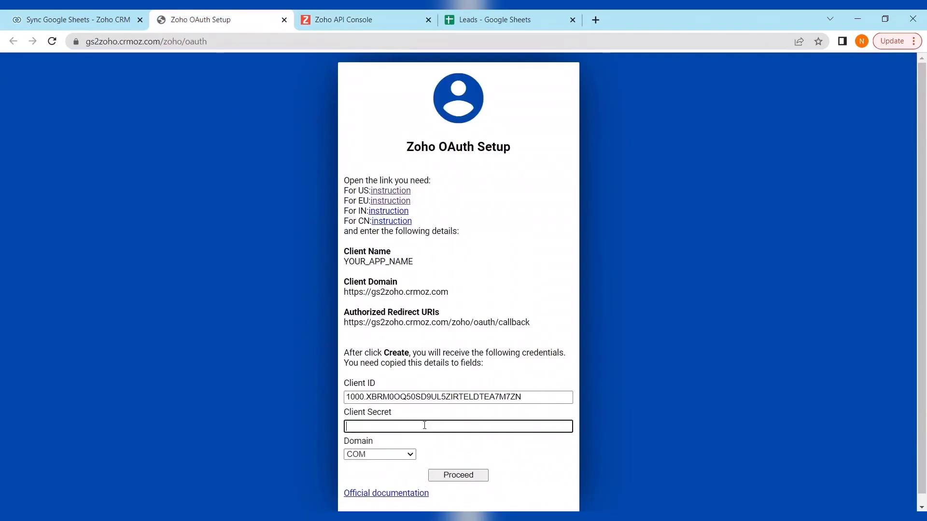
key(ctrl+v)
drag(374, 441, 338, 443)
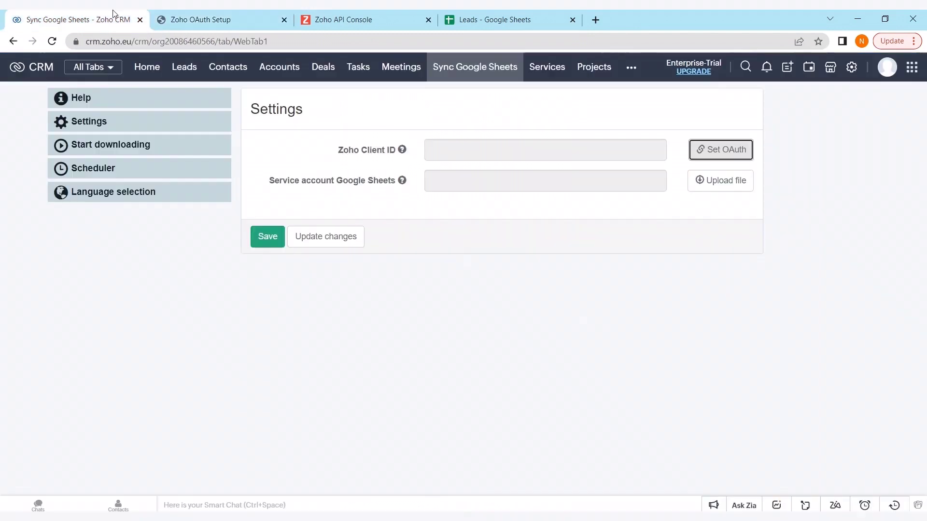
- Confirm the CRM runs in the eu region, set Domain to EU and submit the setup
click(114, 14)
click(124, 42)
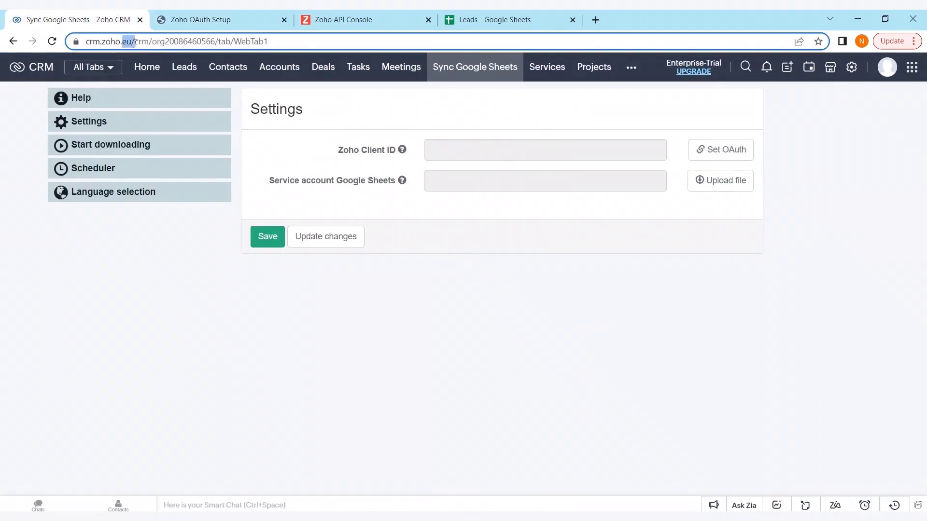
click(193, 20)
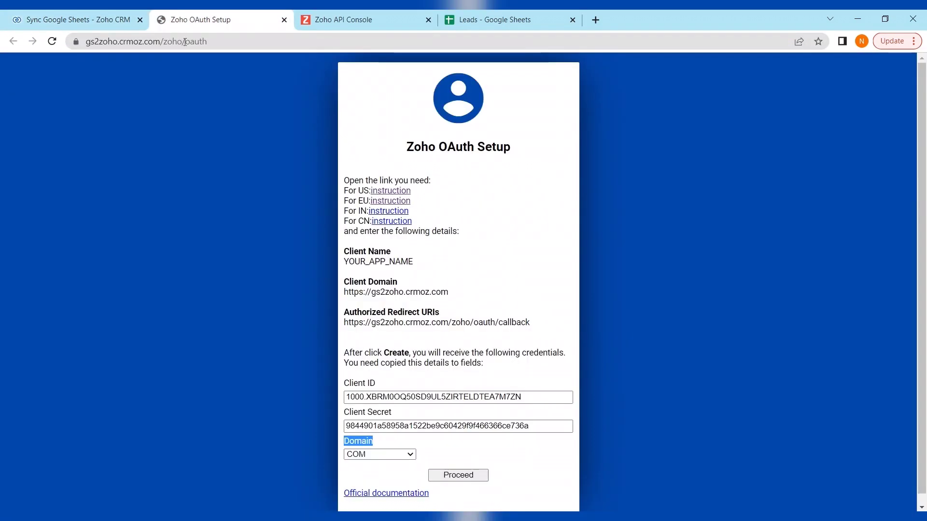
click(390, 455)
click(387, 476)
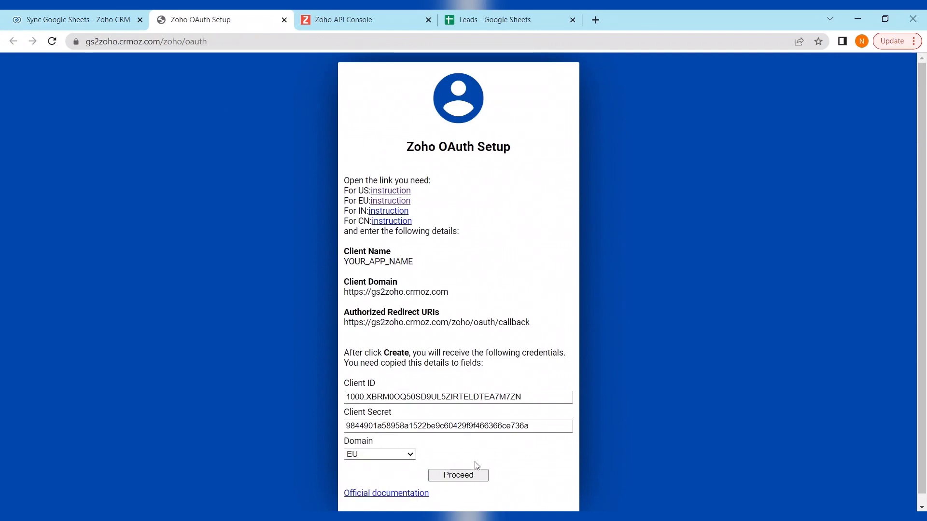
click(470, 480)
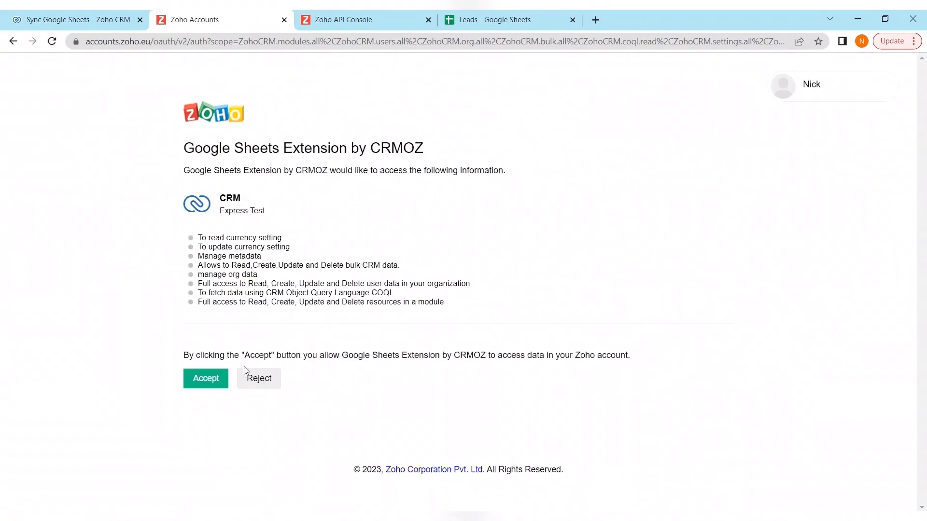
- Accept the extension's CRM data access request, then close the auth result and API Console tabs
click(219, 385)
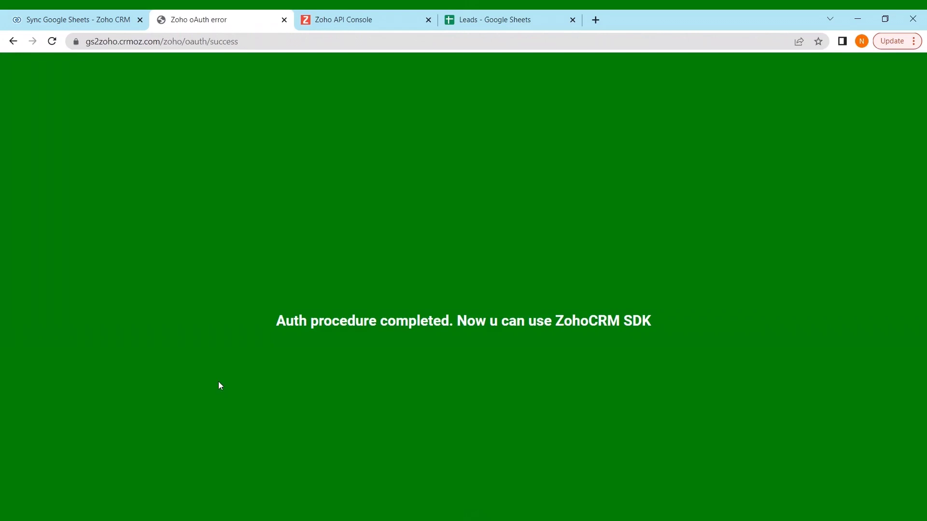
drag(278, 321, 651, 316)
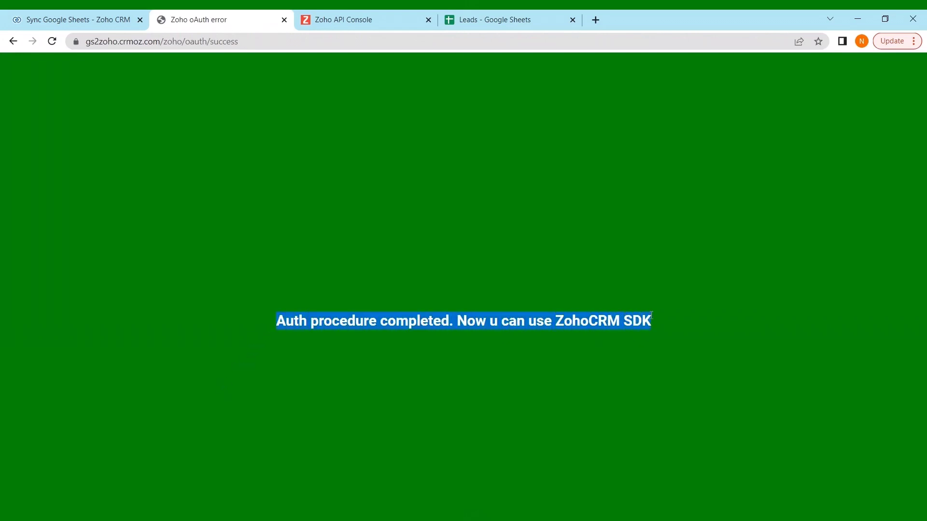
middle_click(212, 13)
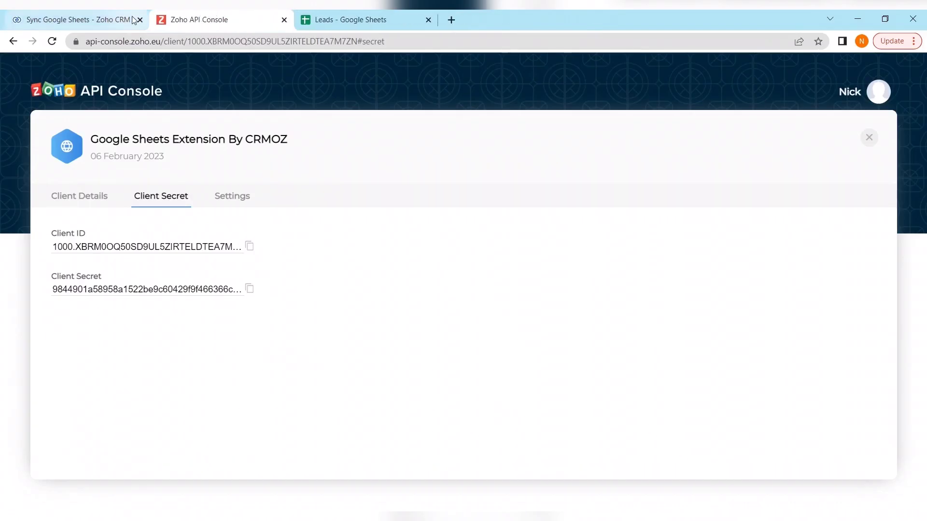
middle_click(189, 13)
- Reload the Sync Google Sheets Settings to show the Client ID, then open the service-account help
click(115, 20)
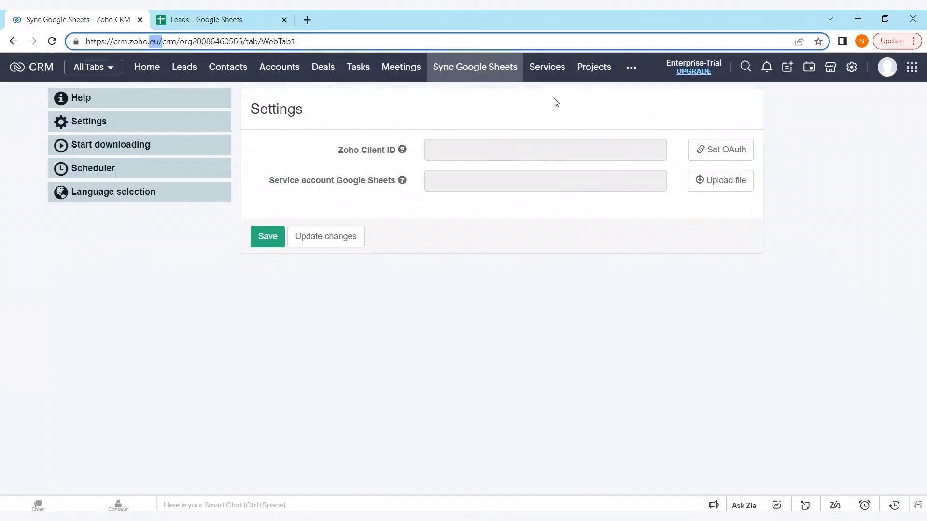
click(51, 42)
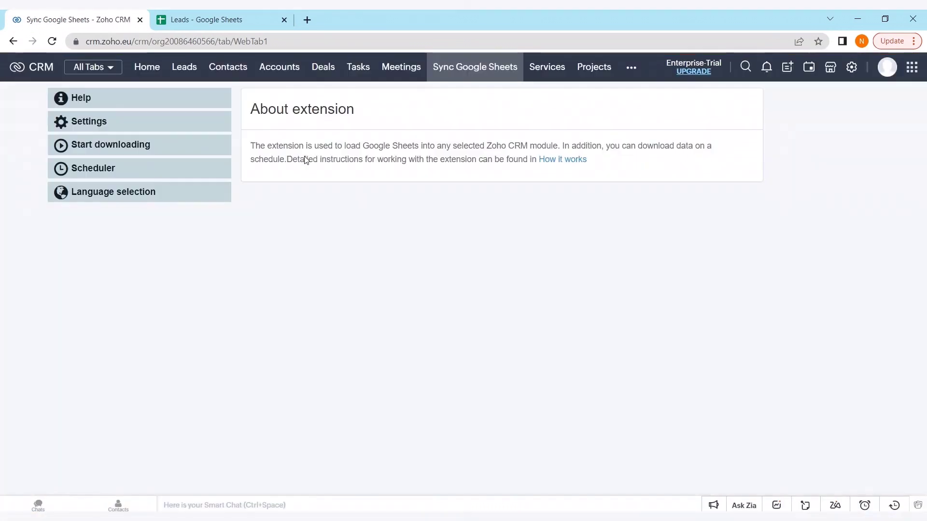
click(132, 129)
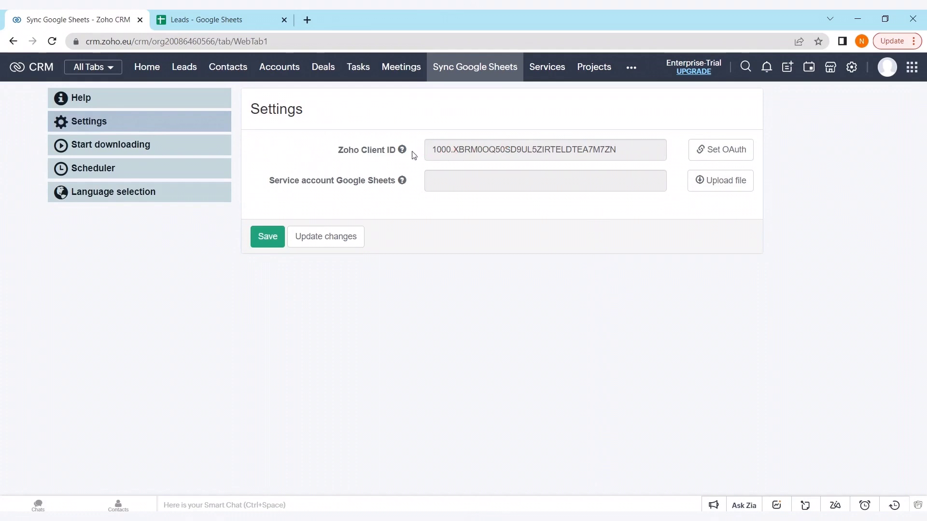
click(401, 181)
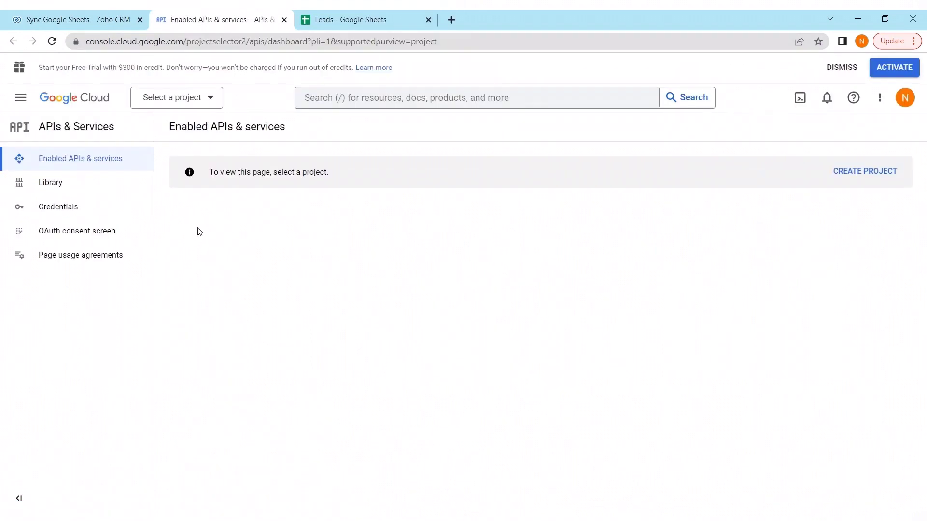
- Create a new Google Cloud project keeping the default name My Project 43724
click(213, 97)
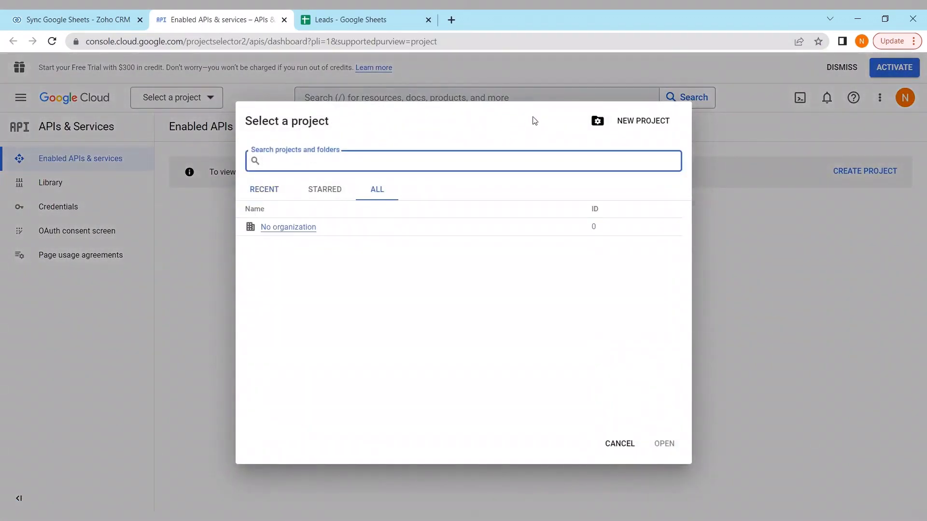
click(646, 124)
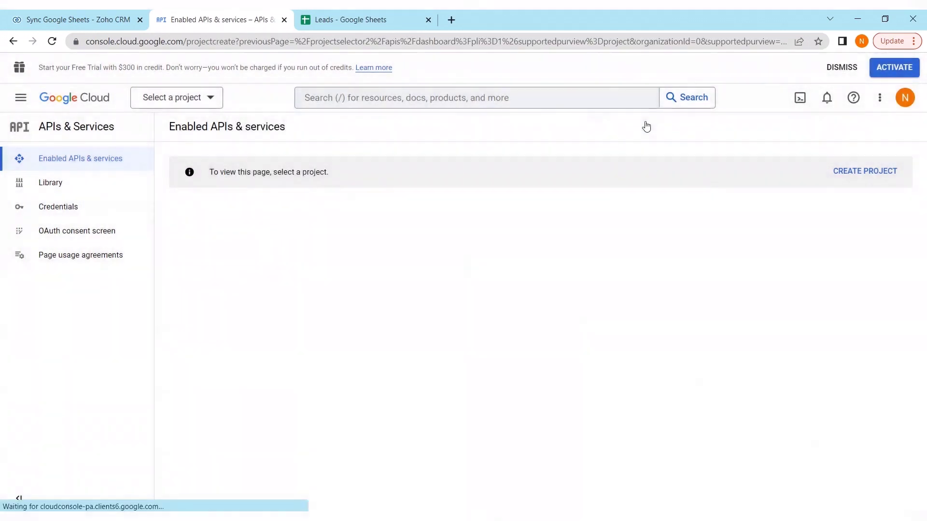
click(41, 337)
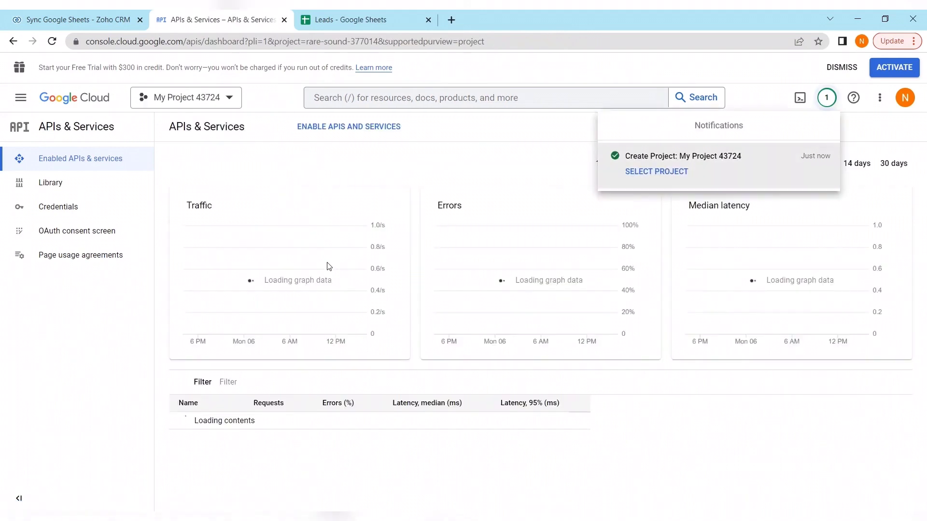
- Search the API Library for 'google sheets api' and enable Google Sheets API for My Project 43724
click(477, 154)
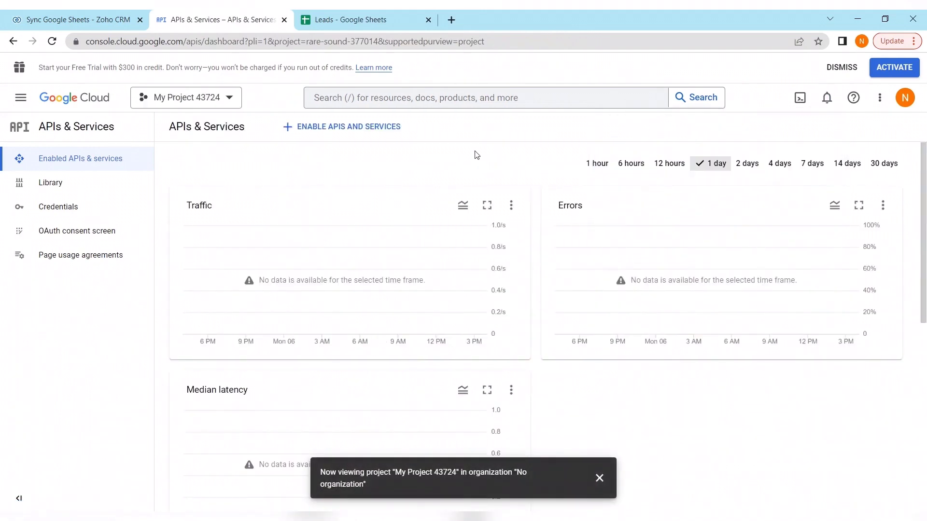
click(319, 137)
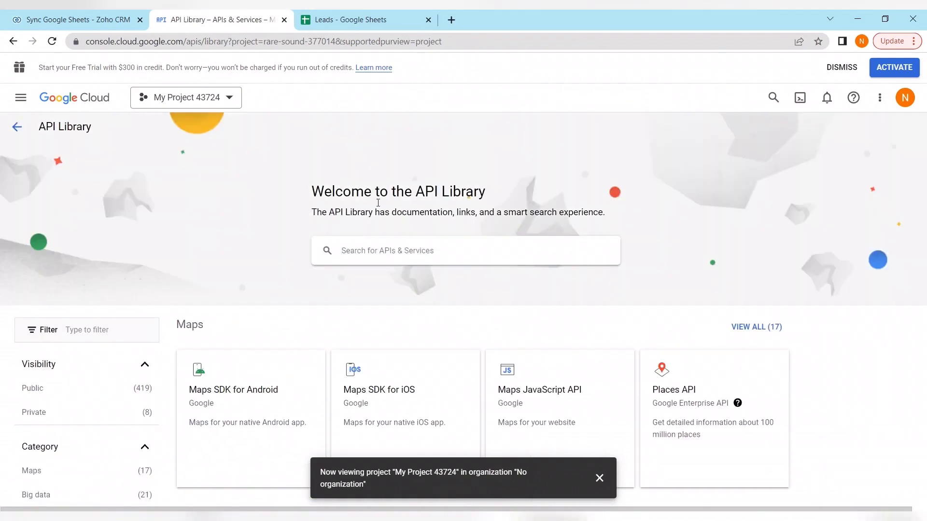
click(444, 251)
text(g)
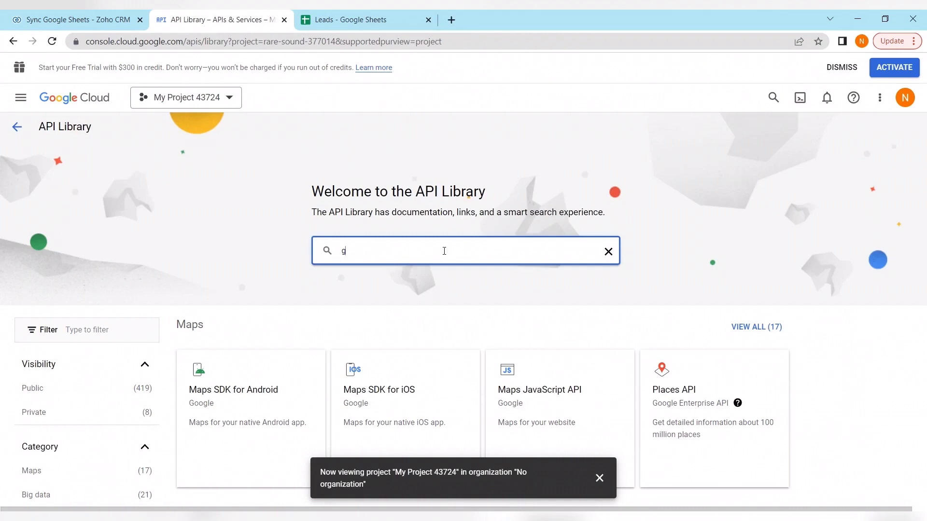
text(oogle sheets api)
click(381, 273)
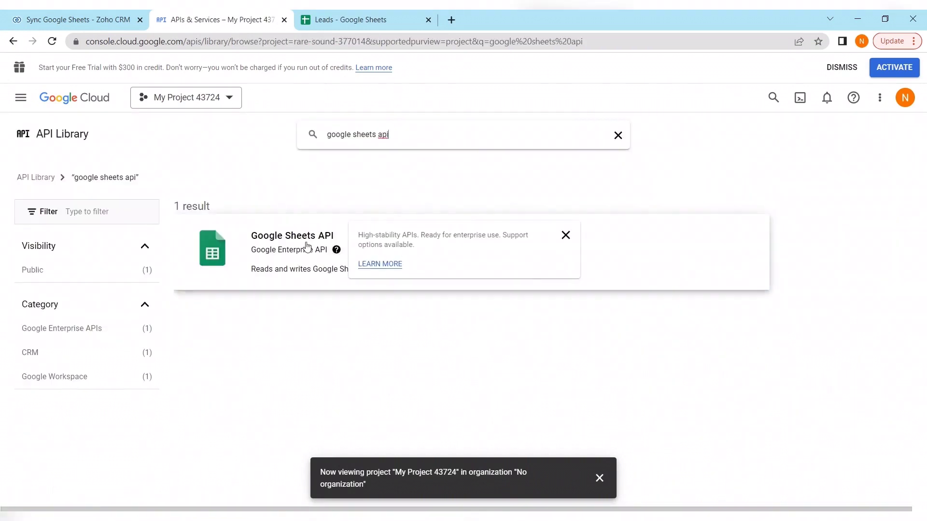
click(305, 246)
click(599, 478)
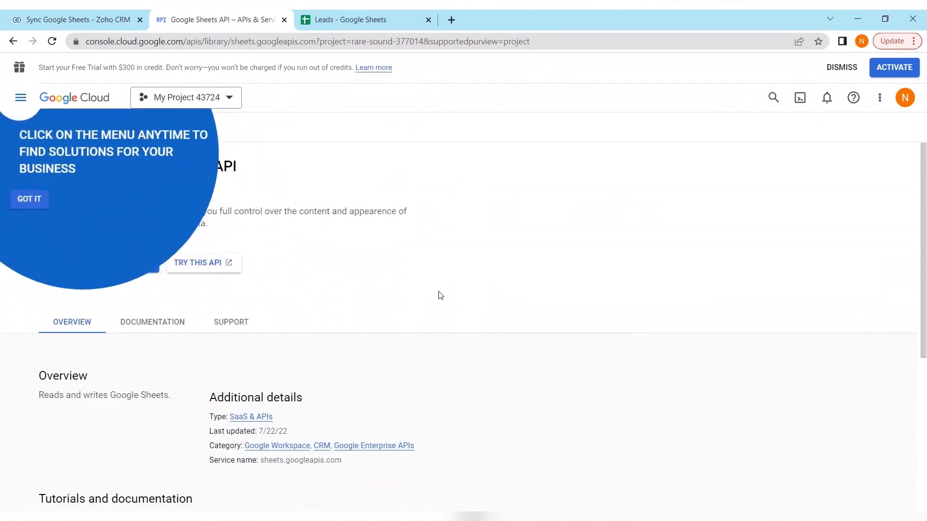
click(29, 199)
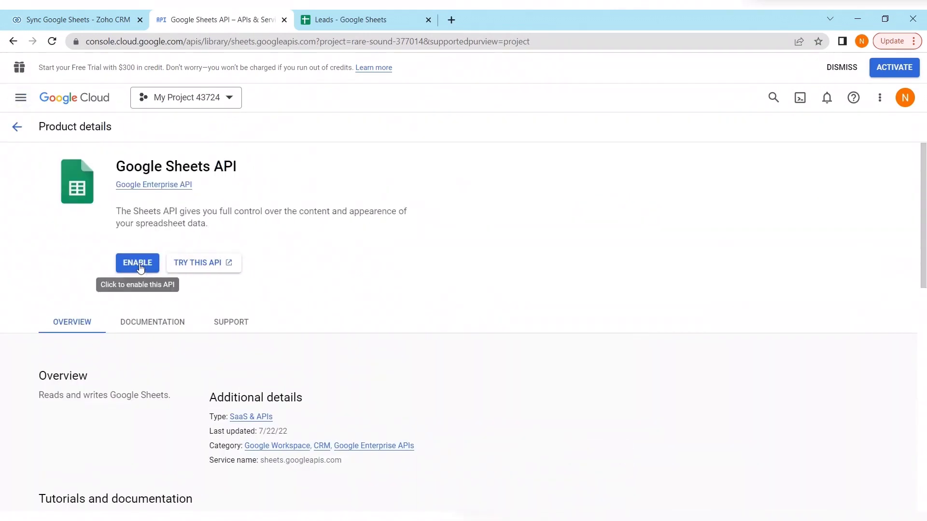
click(138, 265)
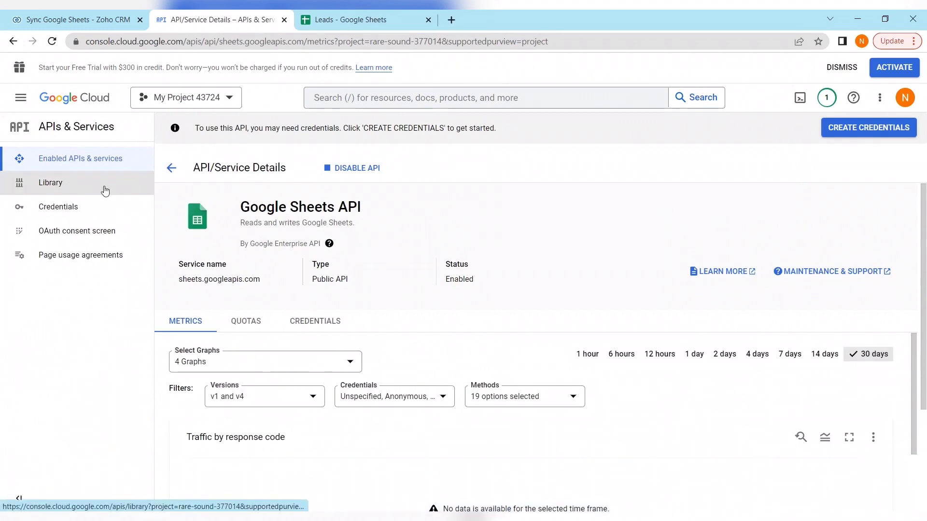
- From the project's Credentials page, create a service account named googlesheetszohocrmbot
click(89, 206)
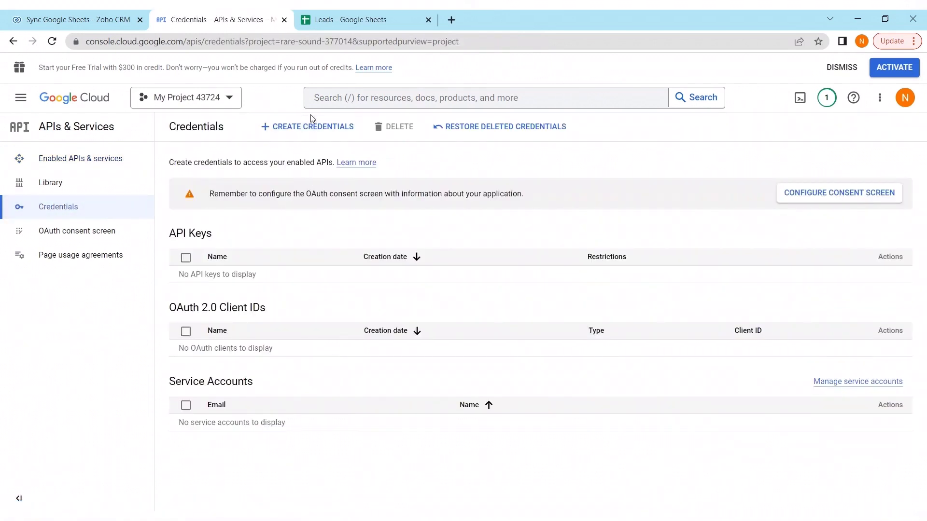
click(307, 126)
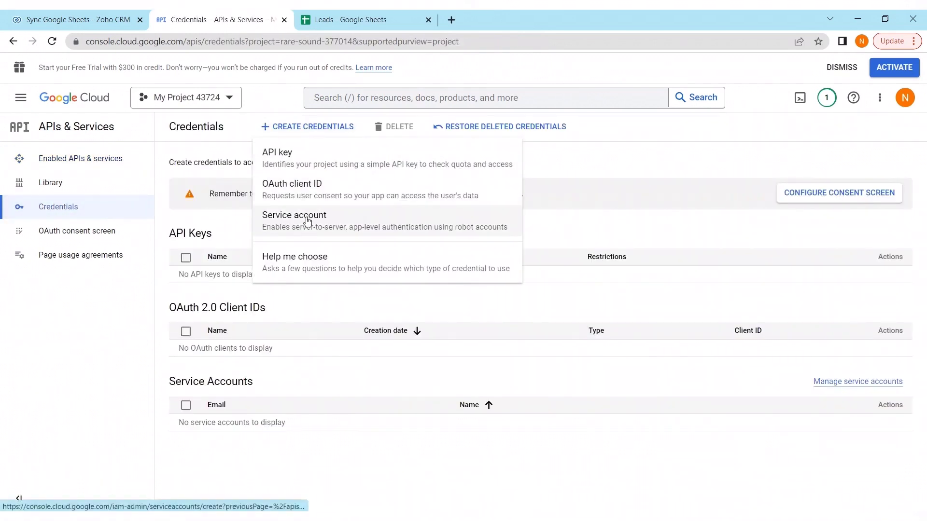
click(306, 222)
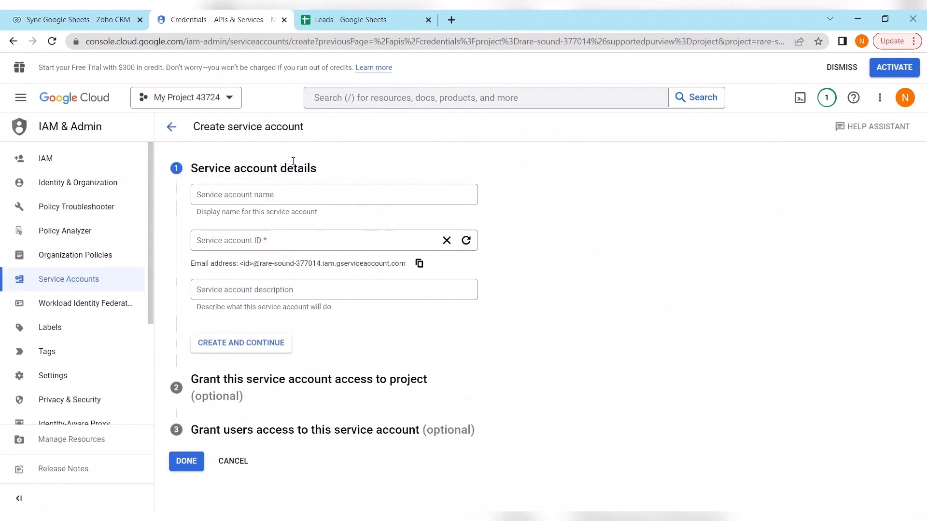
click(331, 21)
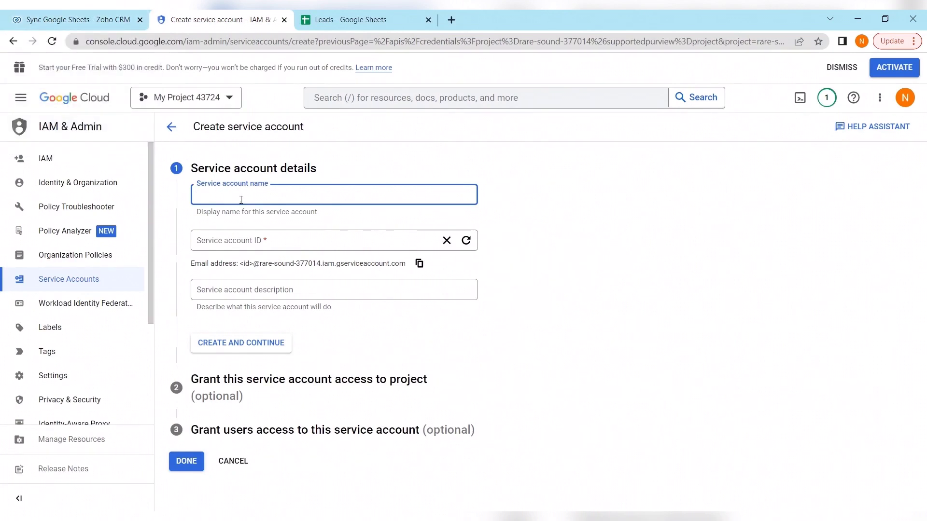
text(googlesheets)
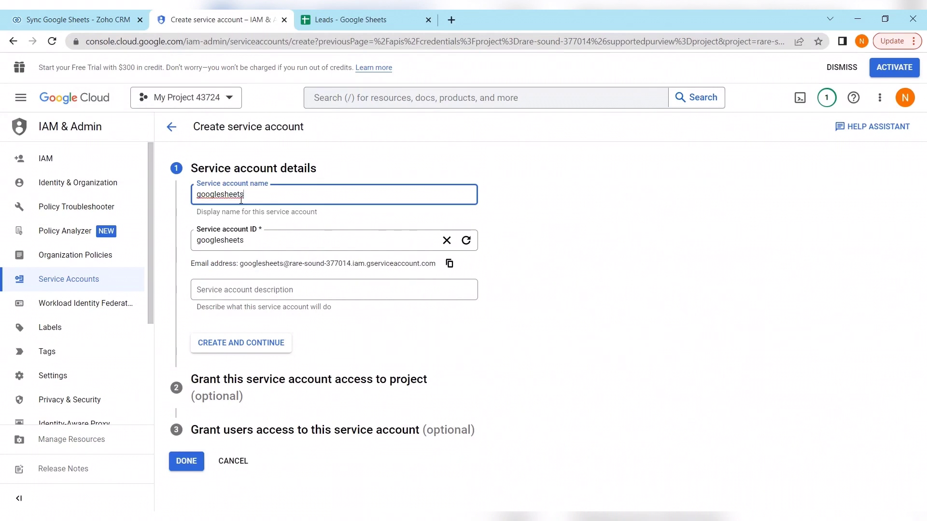
text(zohoC)
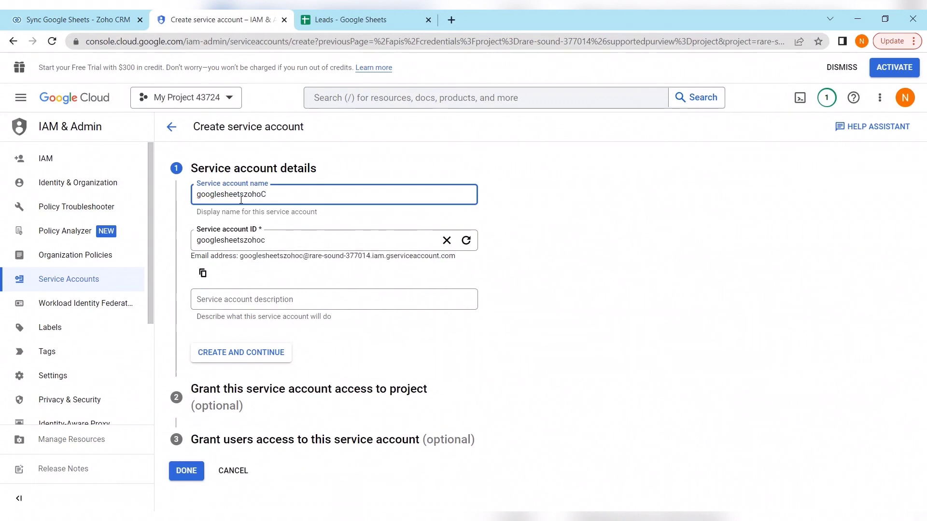
key(BackSpace)
text(crm)
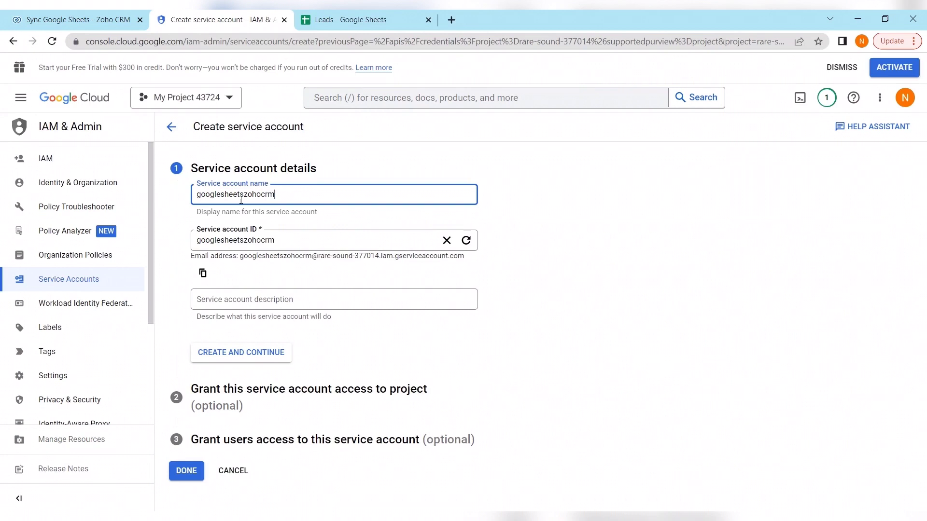
text(bot)
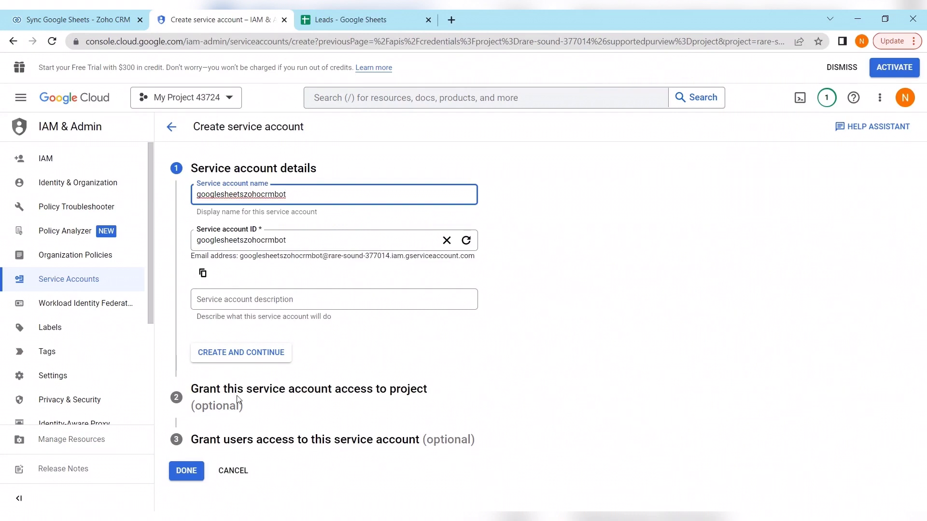
click(258, 358)
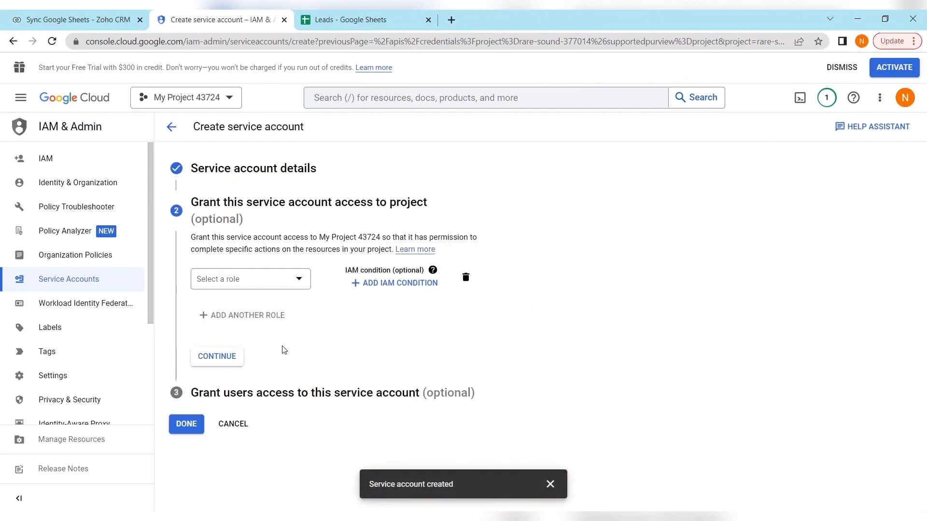
click(188, 431)
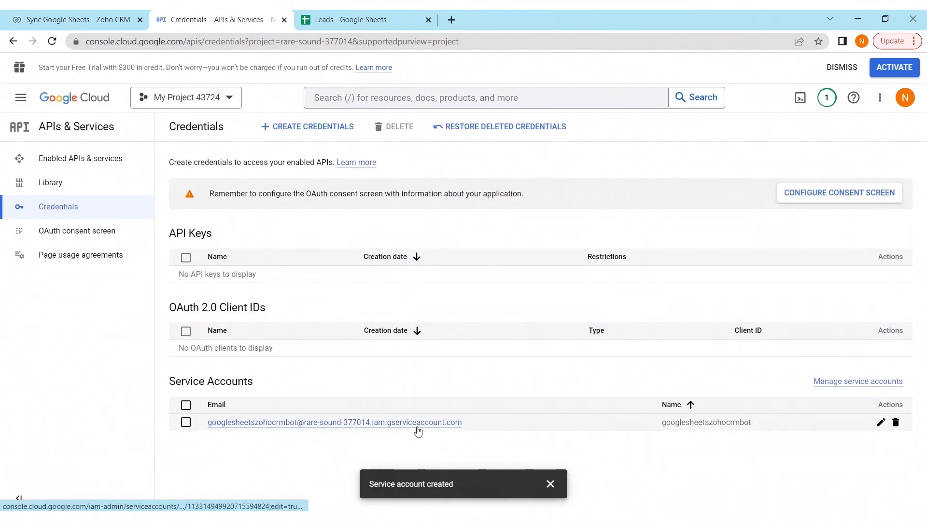
- Create and download a new JSON private key for the googlesheetszohocrmbot service account
drag(463, 424, 218, 433)
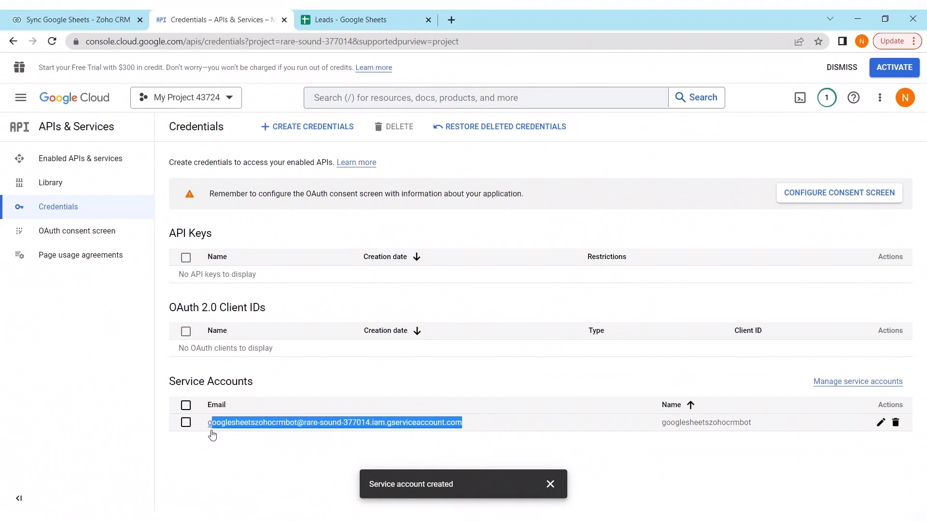
click(235, 424)
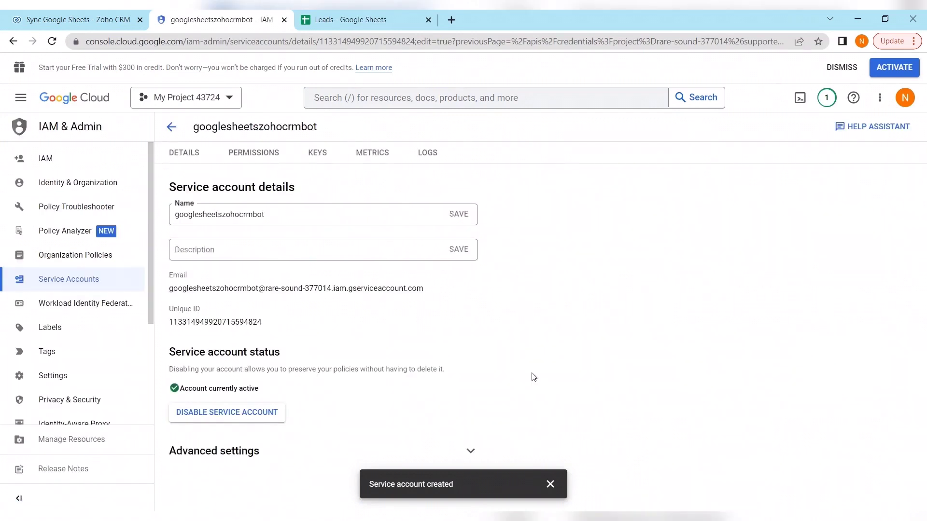
click(550, 484)
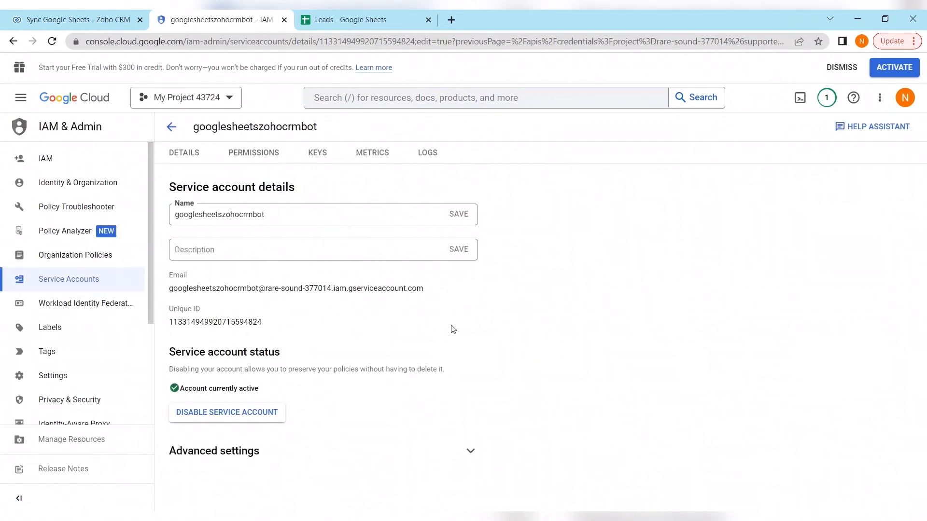
click(319, 153)
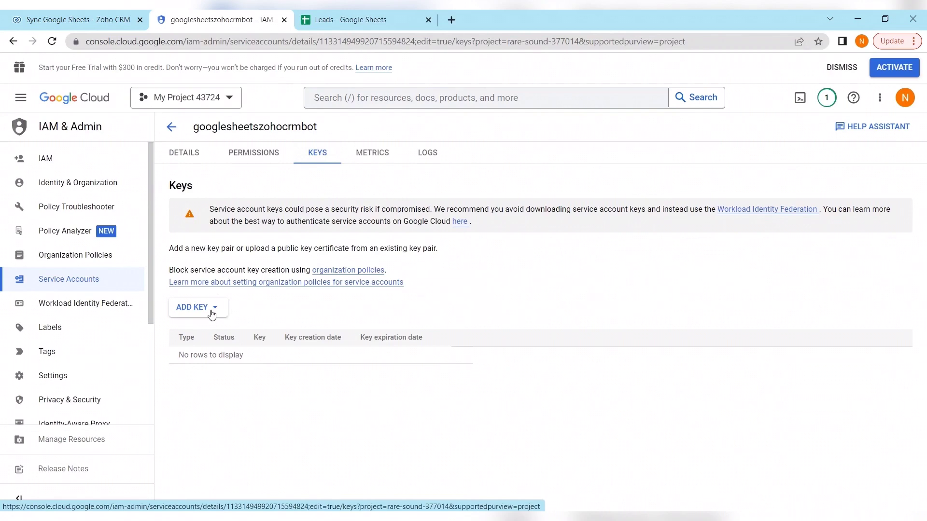
click(212, 313)
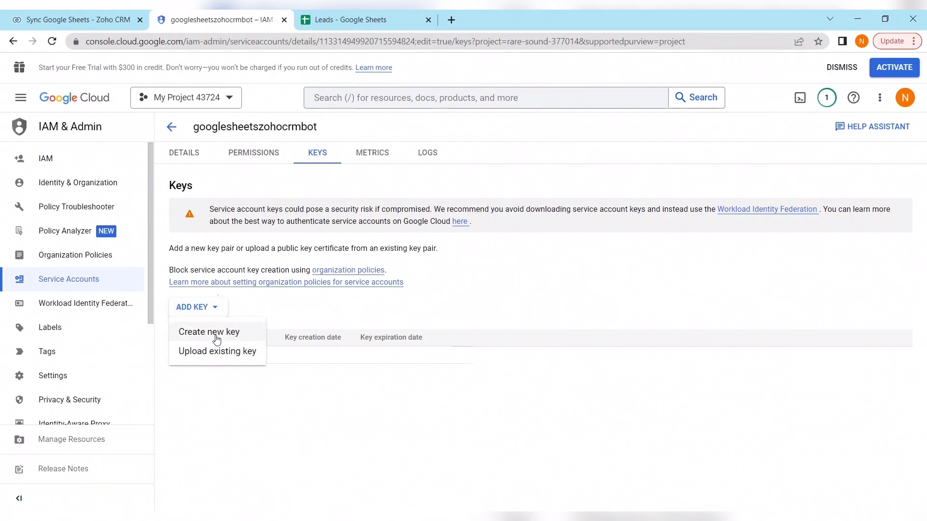
click(218, 333)
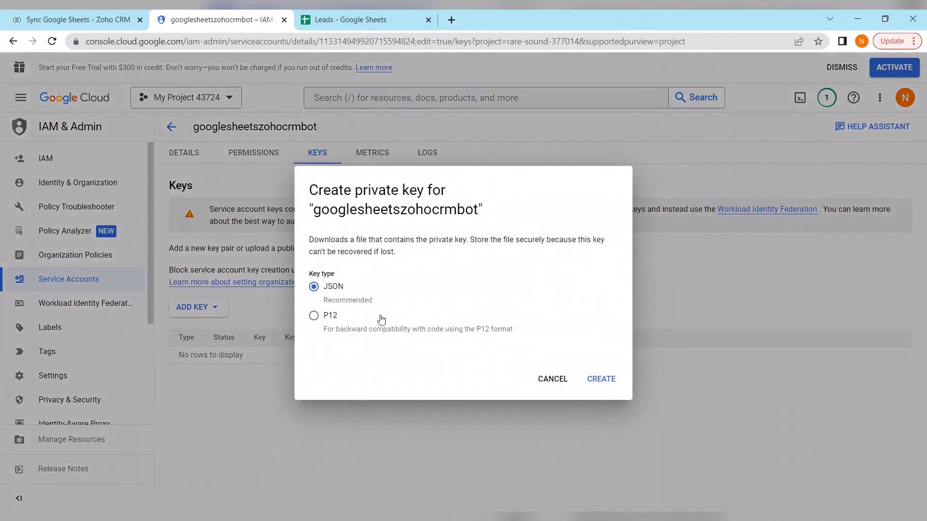
click(601, 381)
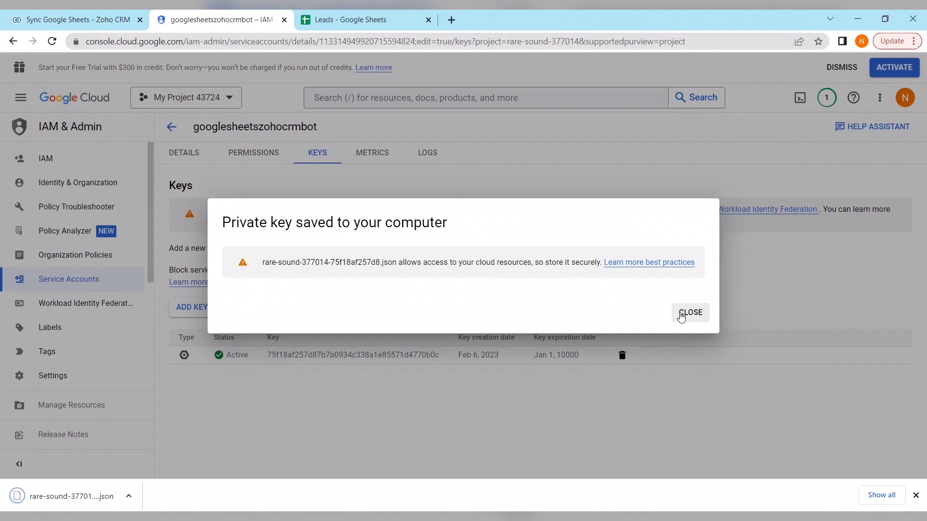
click(681, 316)
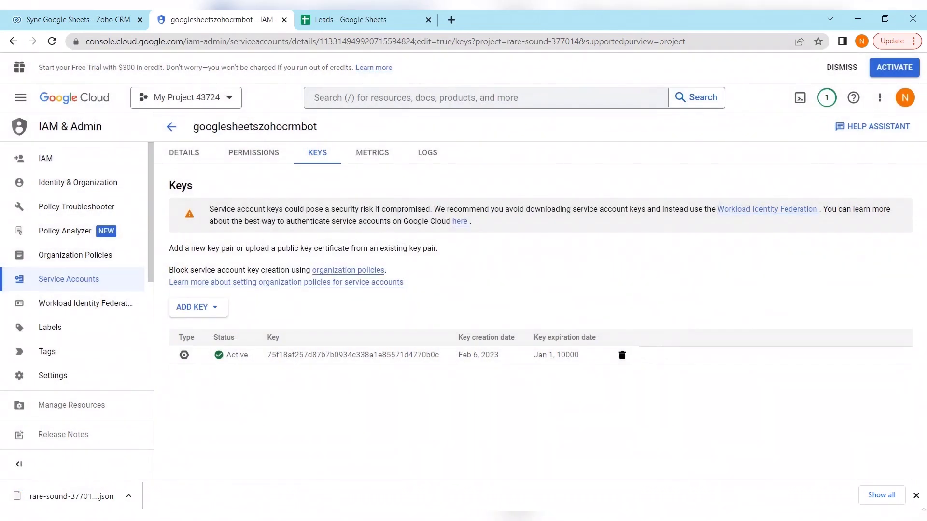
- Upload rare-sound-377014-75f18af257d8.json from Downloads as the service account file and save it
click(916, 496)
click(80, 19)
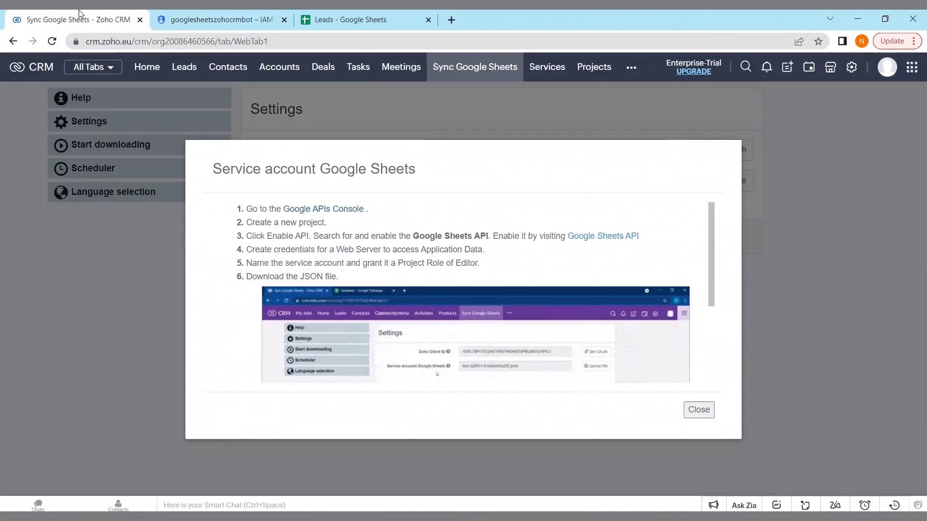
click(699, 409)
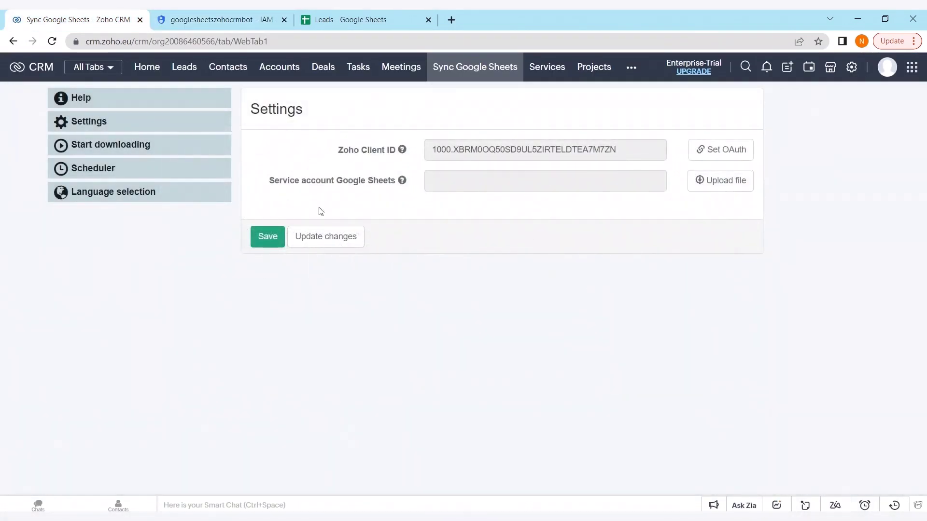
click(721, 192)
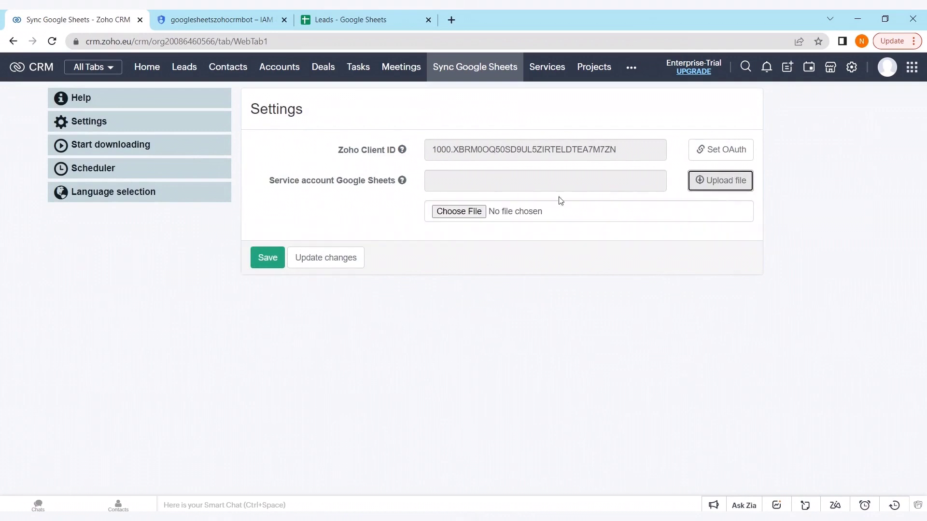
click(453, 213)
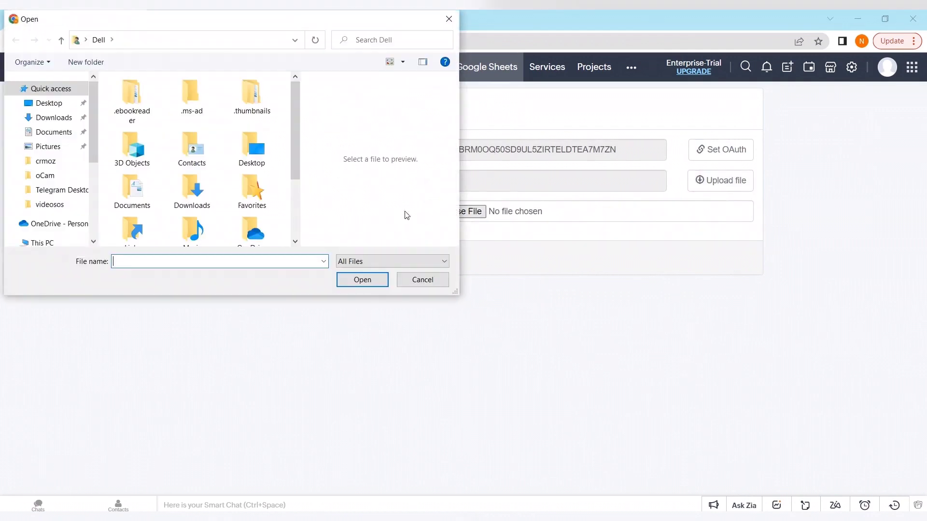
click(40, 122)
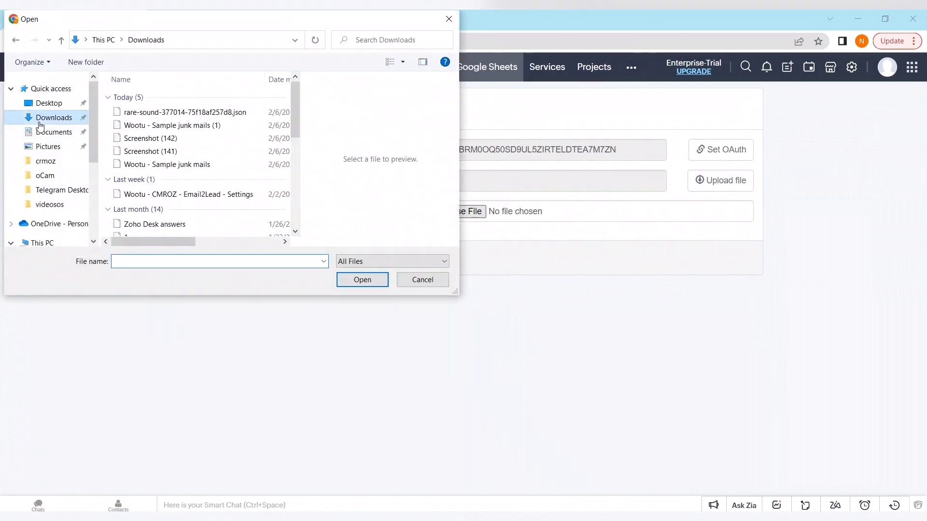
click(153, 114)
click(360, 279)
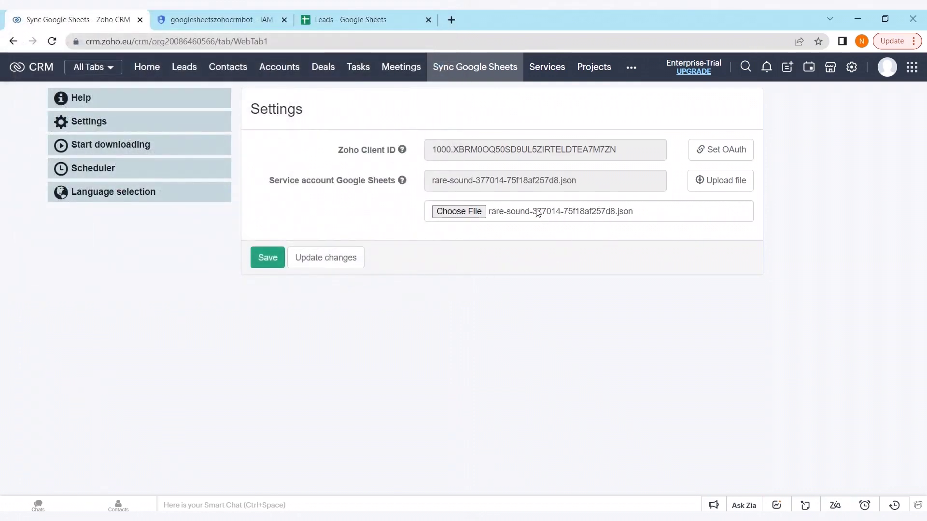
click(266, 261)
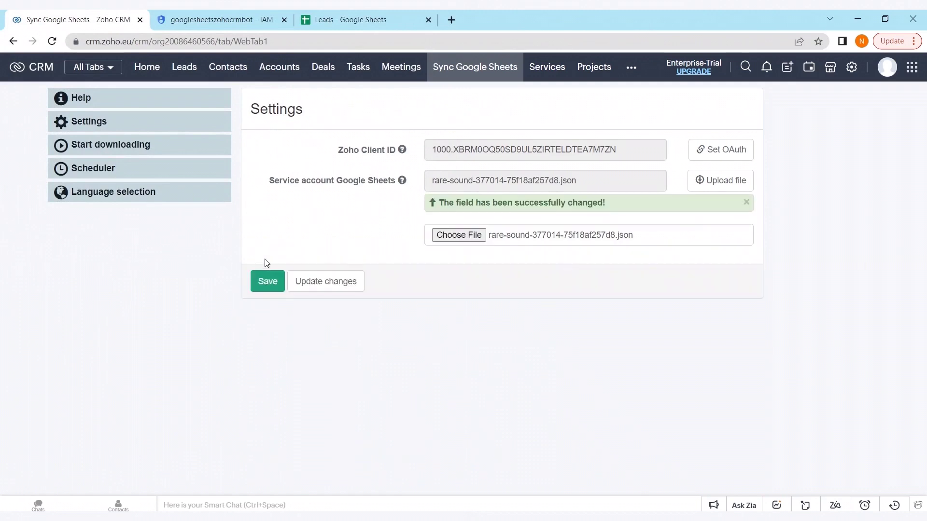
- Reload Zoho CRM and reopen the sync extension's settings
drag(620, 209, 434, 203)
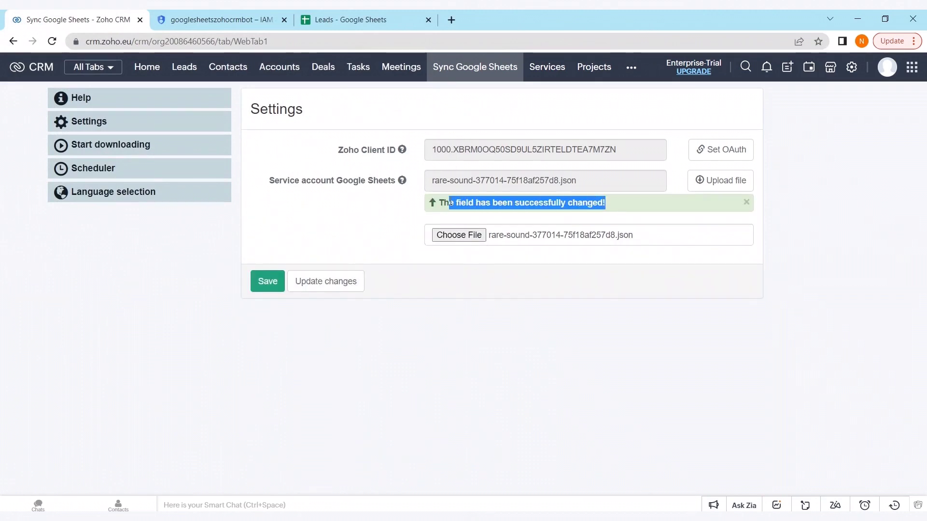
click(357, 233)
click(51, 41)
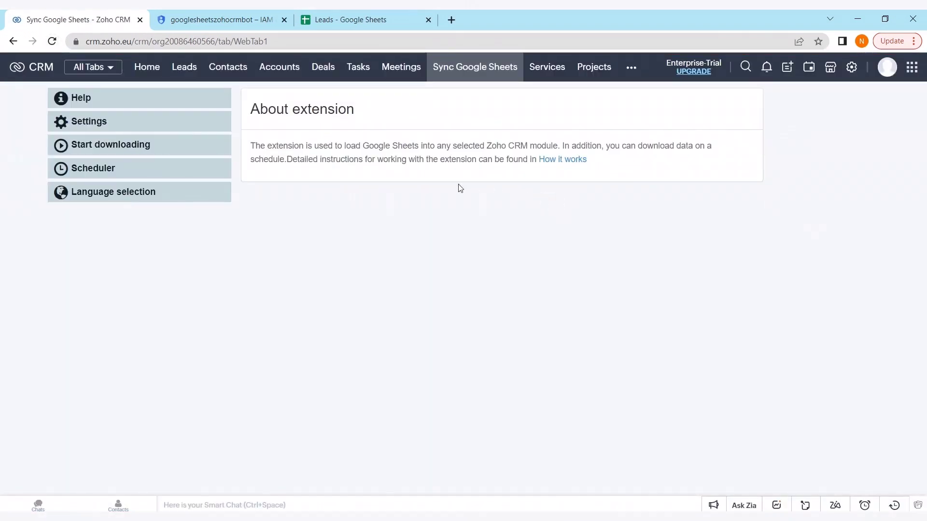
click(155, 120)
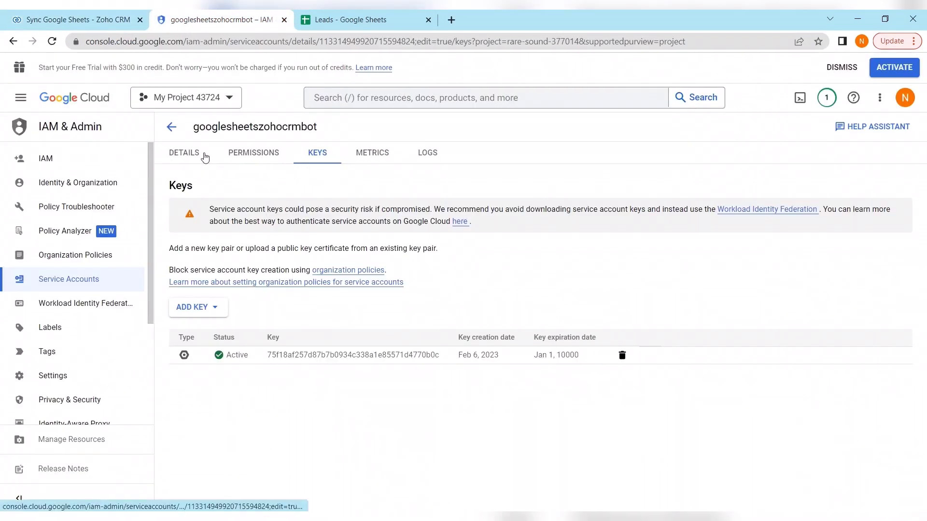
- Copy the googlesheetszohocrmbot service account's email address from its Details tab
click(172, 127)
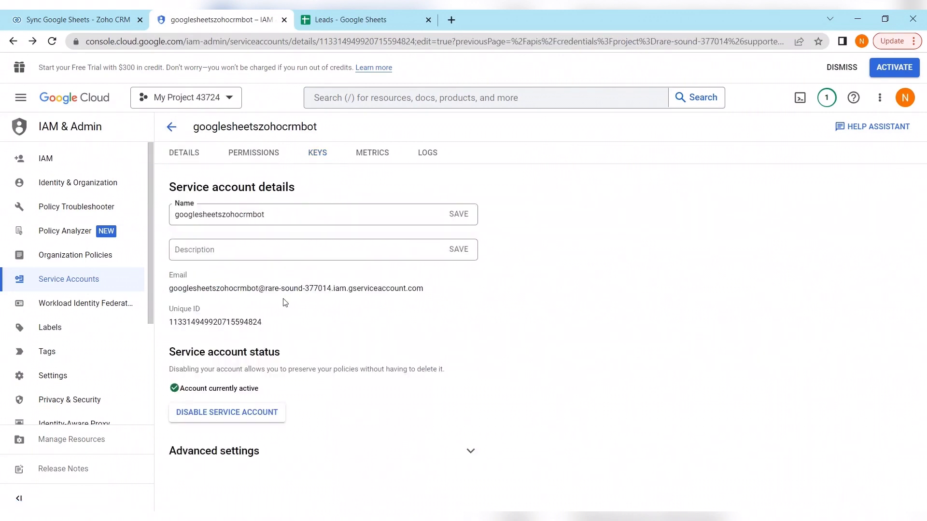
drag(438, 292, 167, 289)
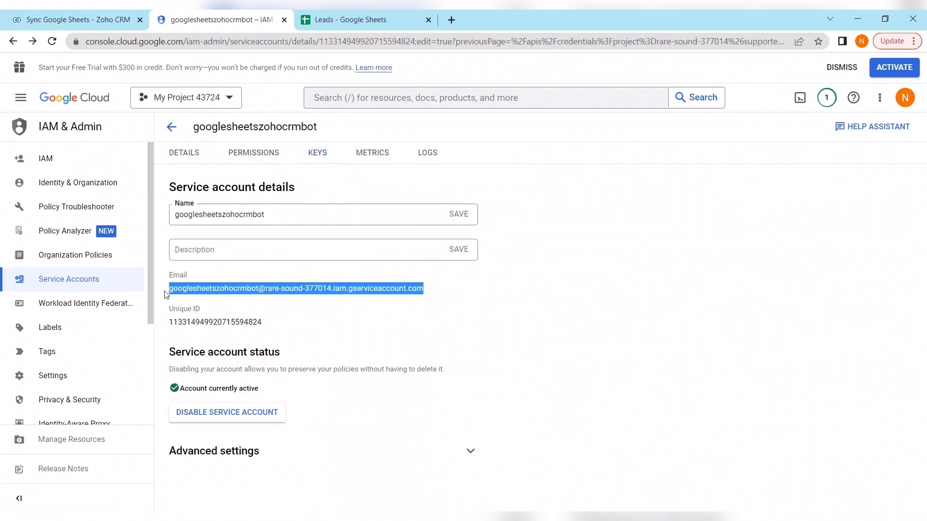
right_click(200, 289)
click(237, 295)
- Set the Leads sheet's general access to Anyone with the link as Editor
click(350, 19)
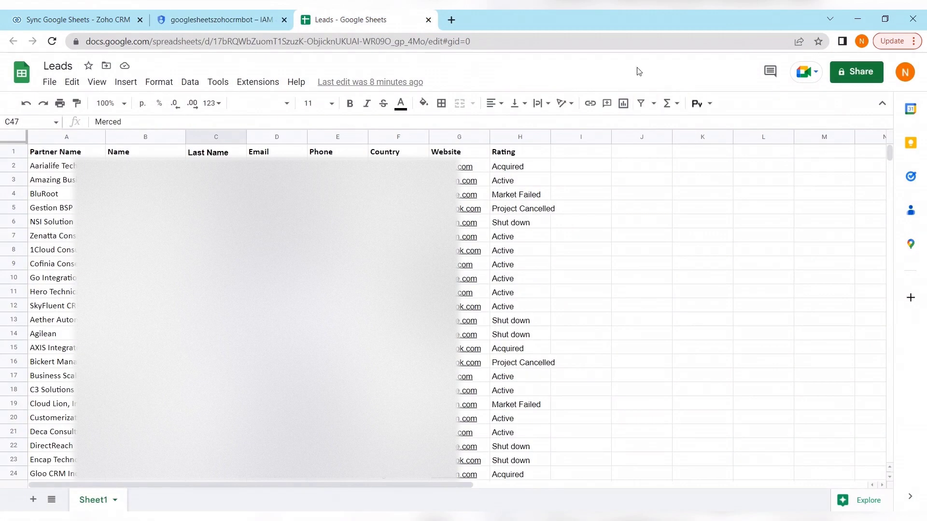
click(851, 72)
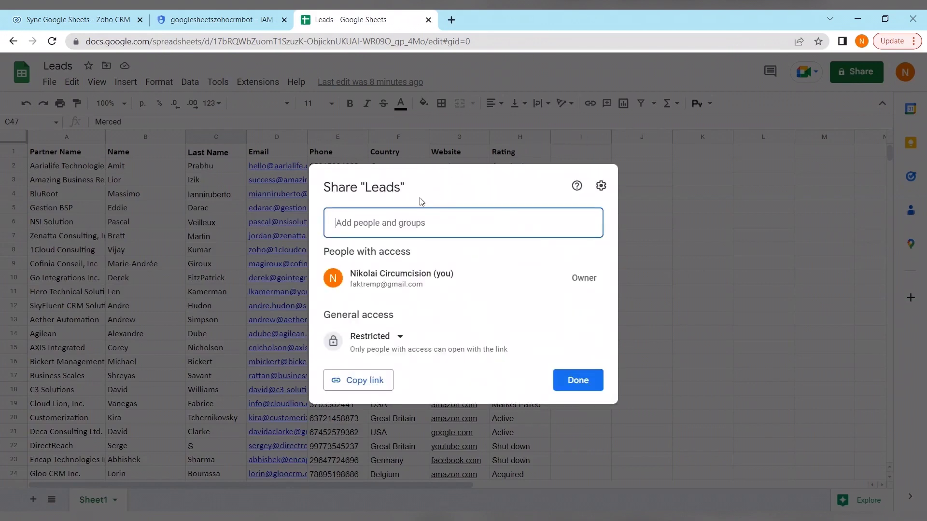
click(391, 338)
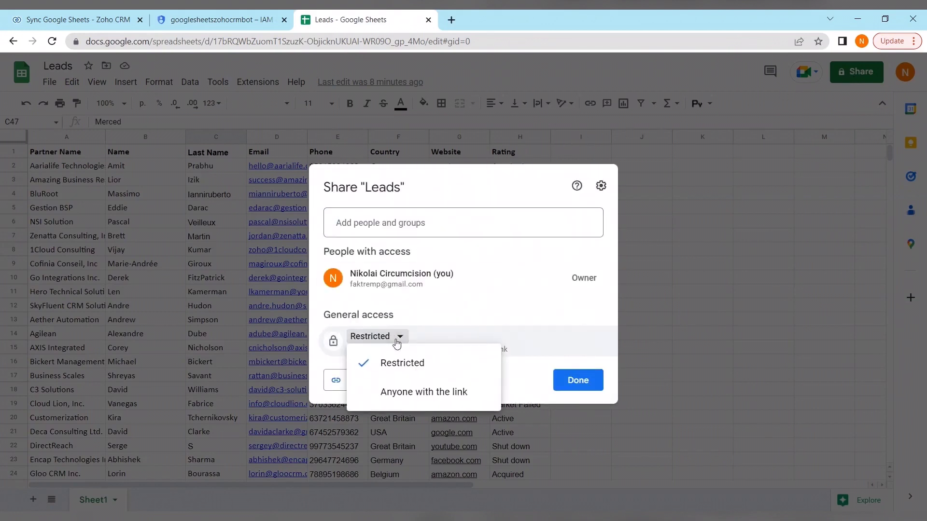
click(422, 392)
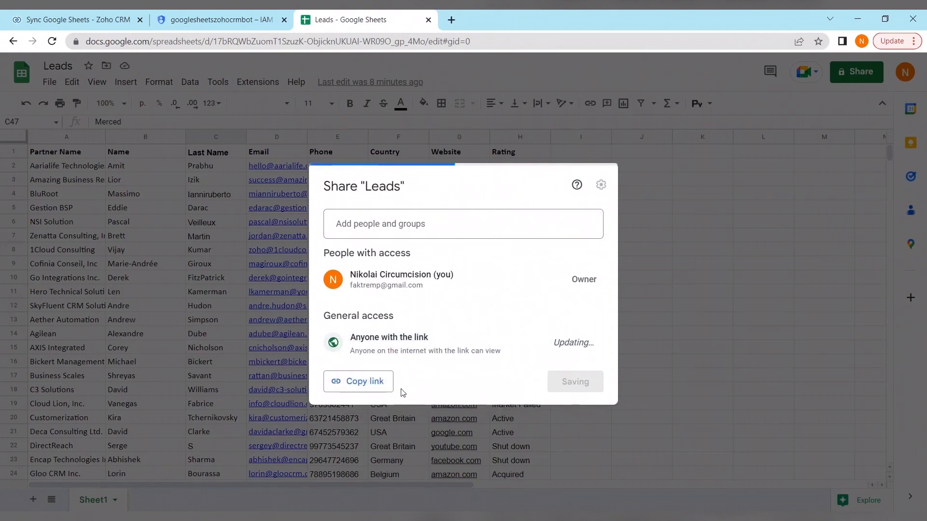
click(578, 344)
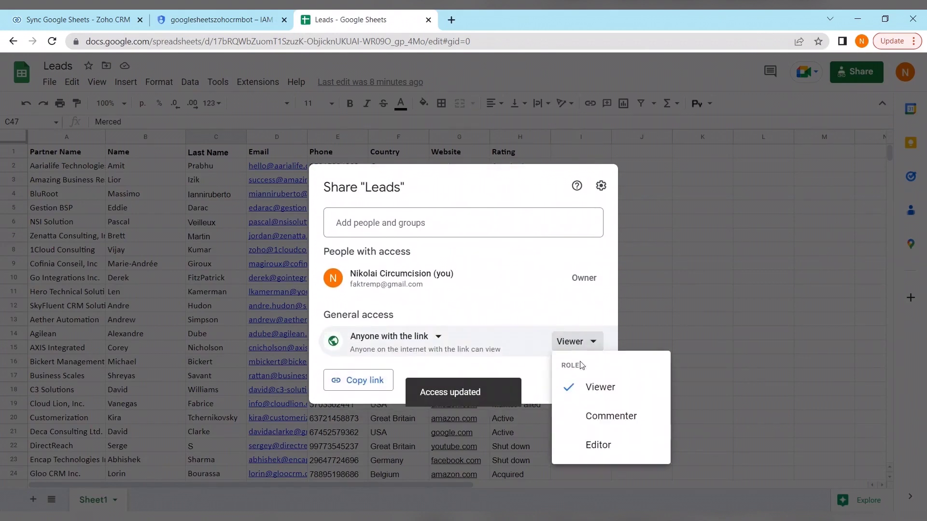
click(598, 445)
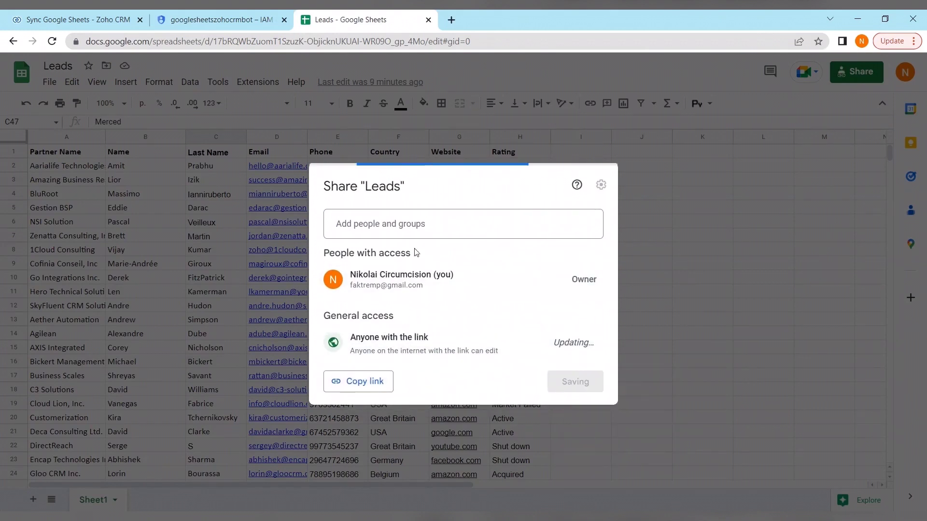
- Share the sheet with the pasted service account email, then copy the sheet link
click(417, 217)
key(ctrl+v)
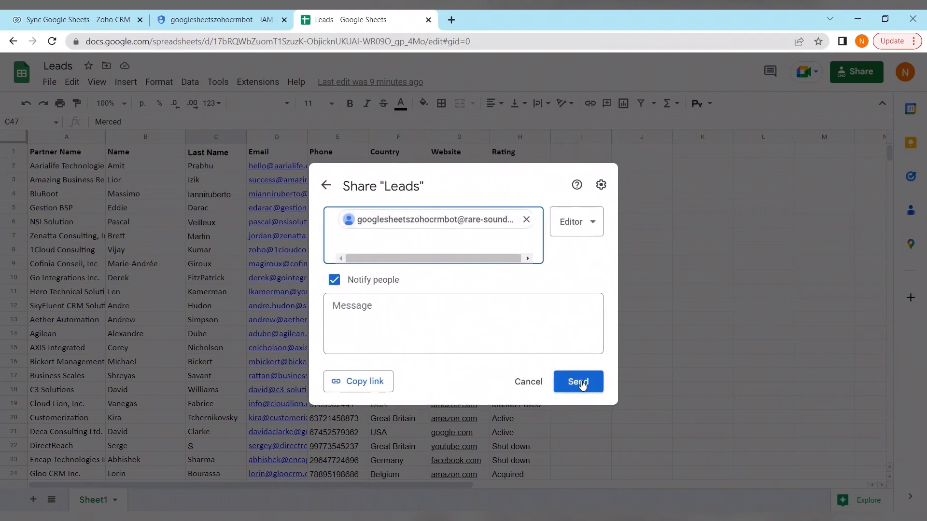
click(581, 382)
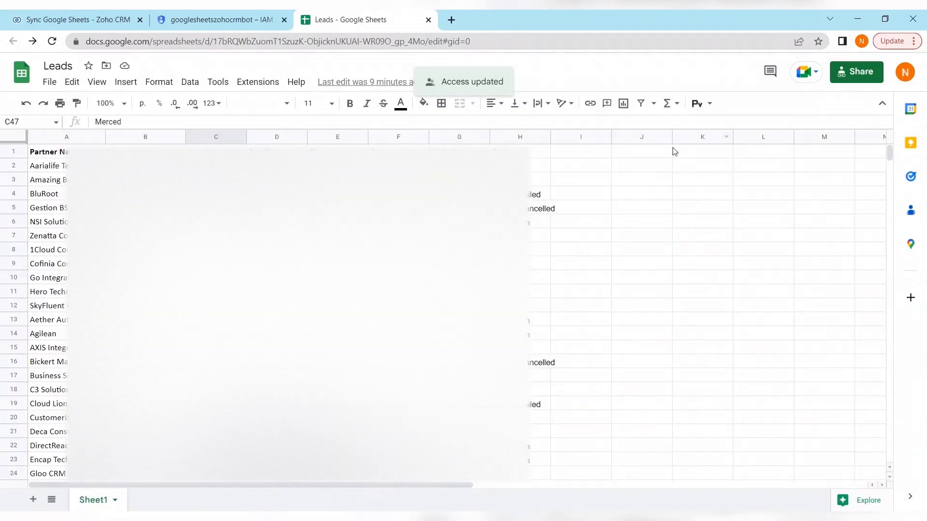
click(846, 72)
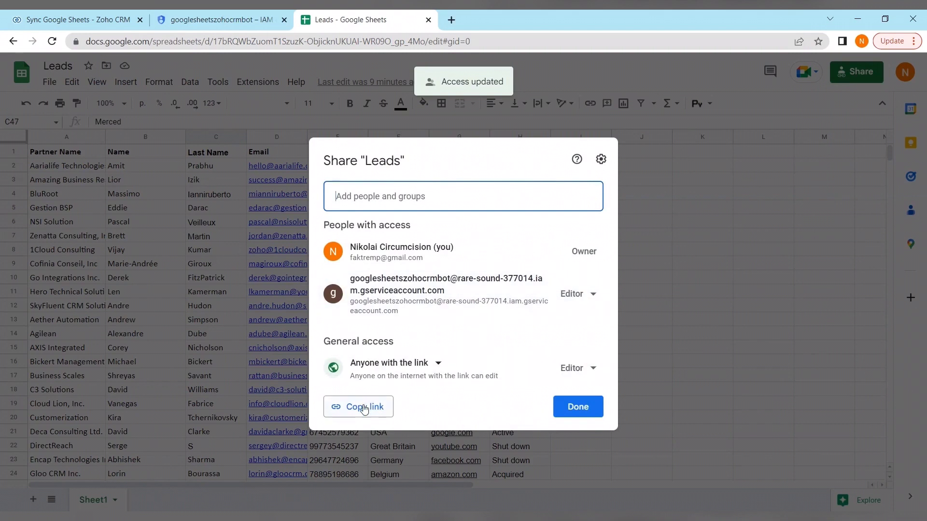
click(364, 408)
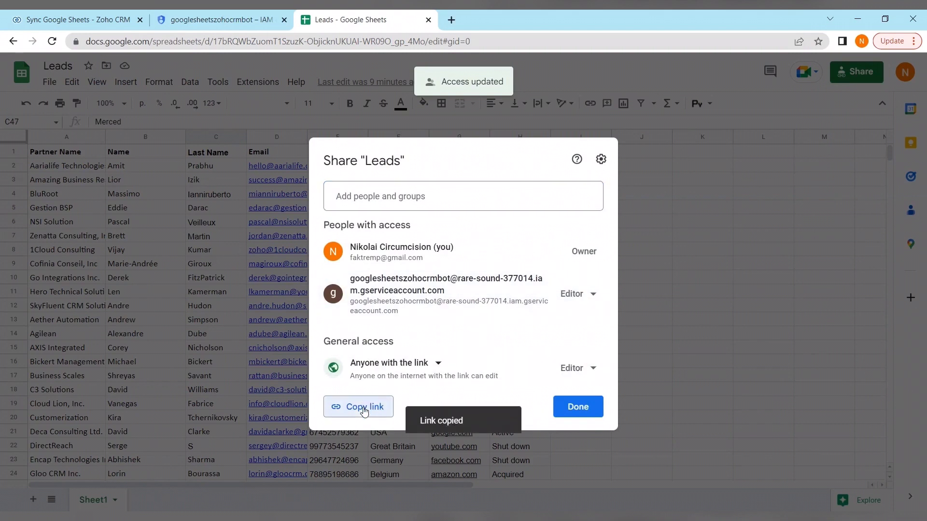
click(82, 15)
- Start a Google Sheet download and paste the Leads sheet URL
click(123, 152)
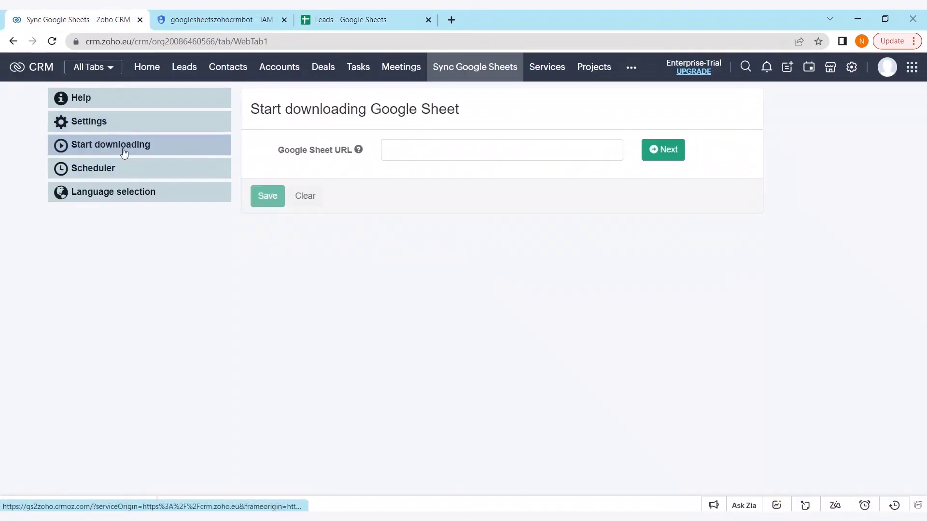
click(432, 148)
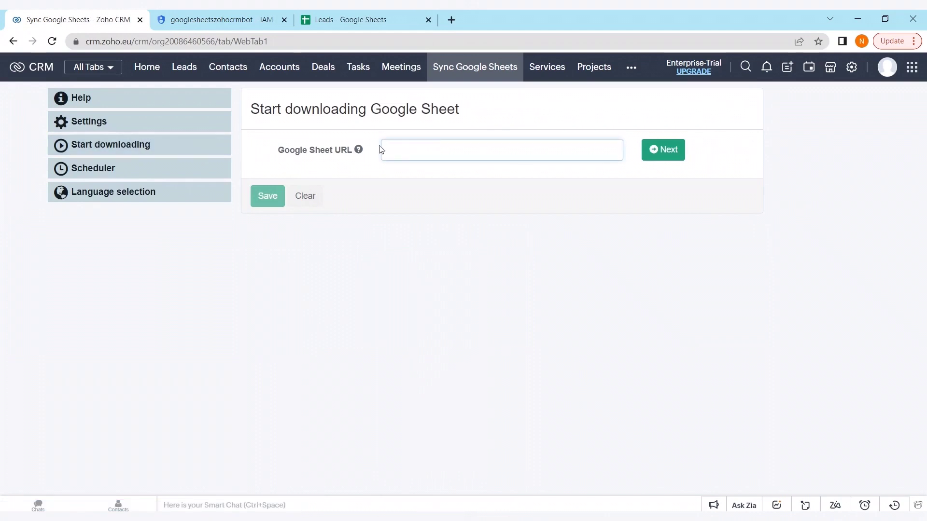
key(ctrl+v)
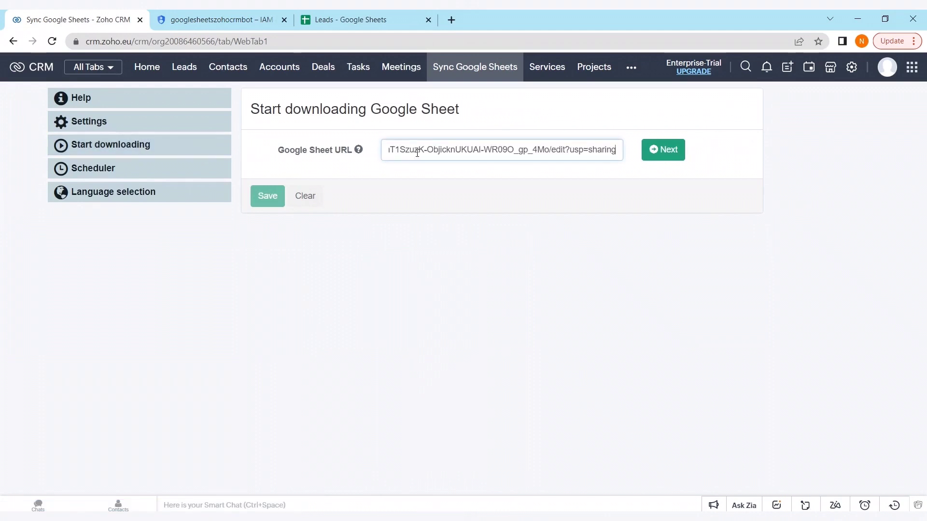
key(Home)
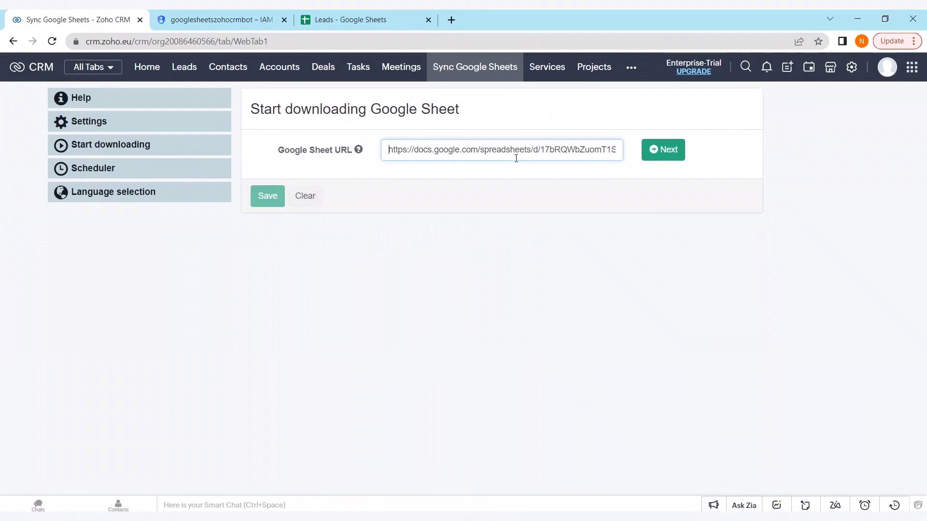
double_click(445, 145)
click(528, 214)
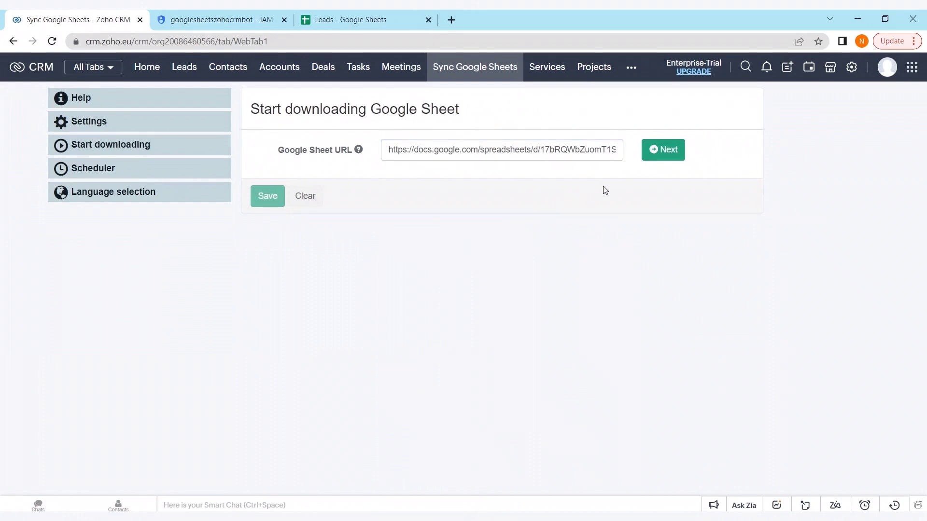
- Choose Sheet1 as the sheet title and Leads as the target module
click(658, 158)
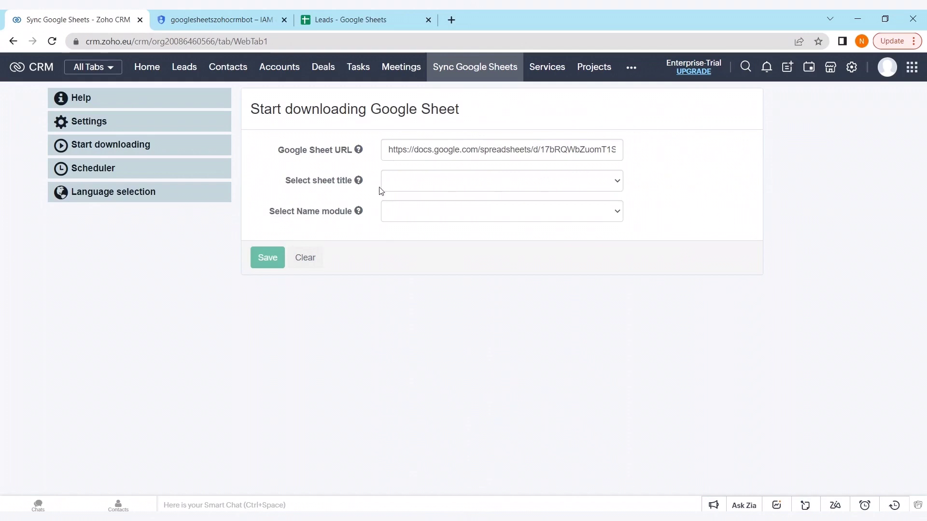
click(449, 183)
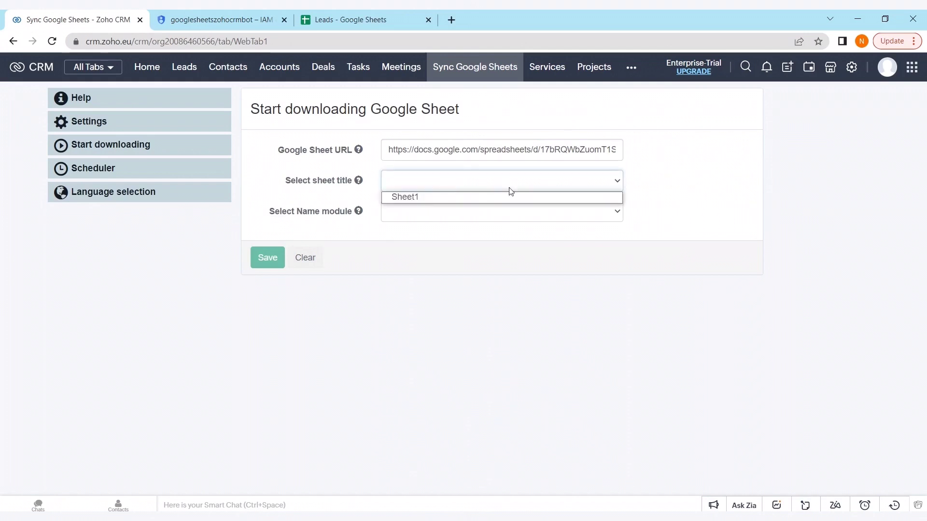
click(504, 197)
click(456, 213)
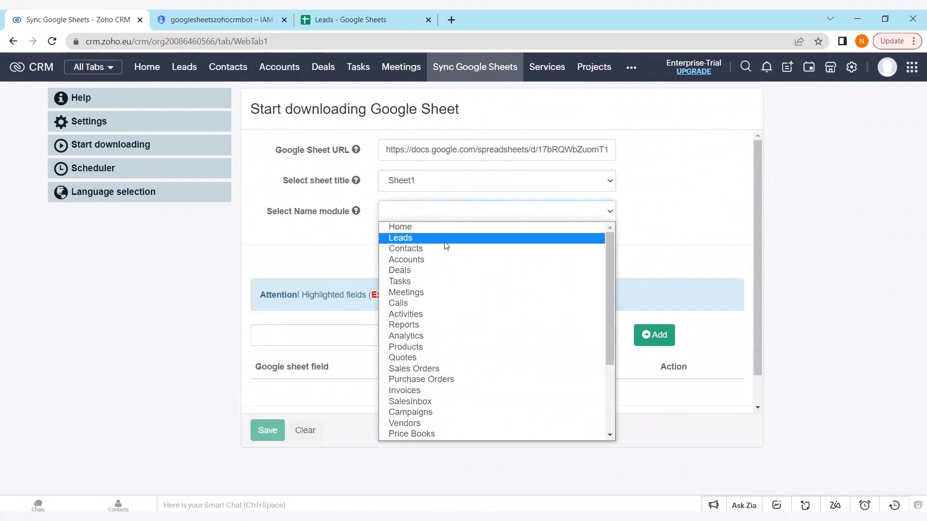
click(445, 238)
scroll(396, 286, down, 1)
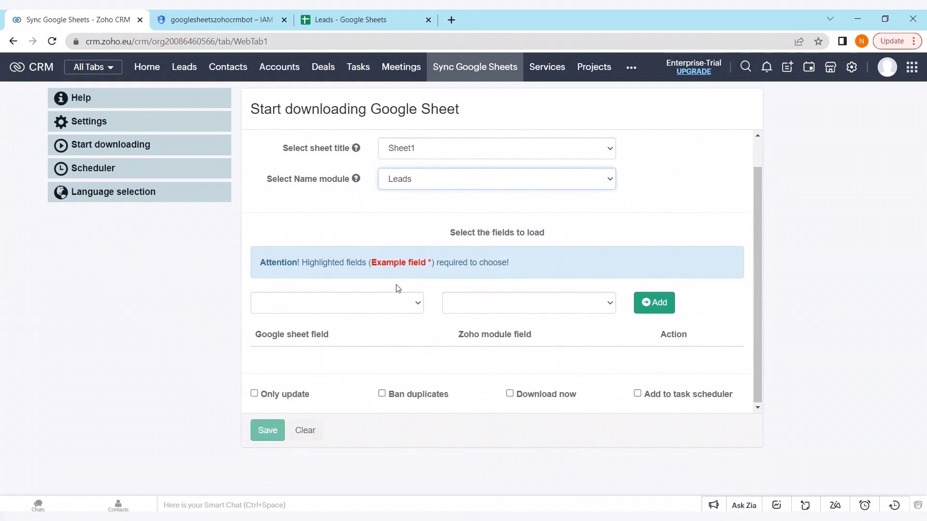
- Map Partner Name to Company and Last Name to Last Name
click(409, 307)
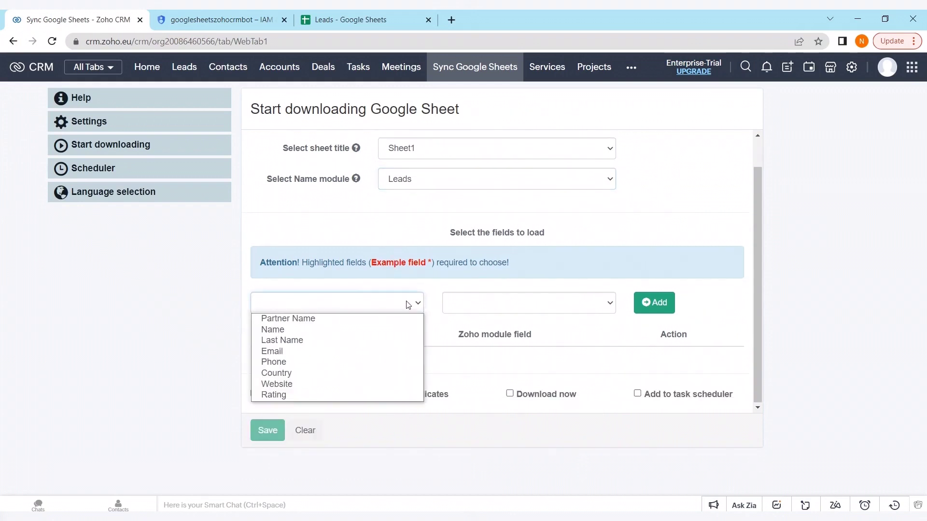
click(346, 320)
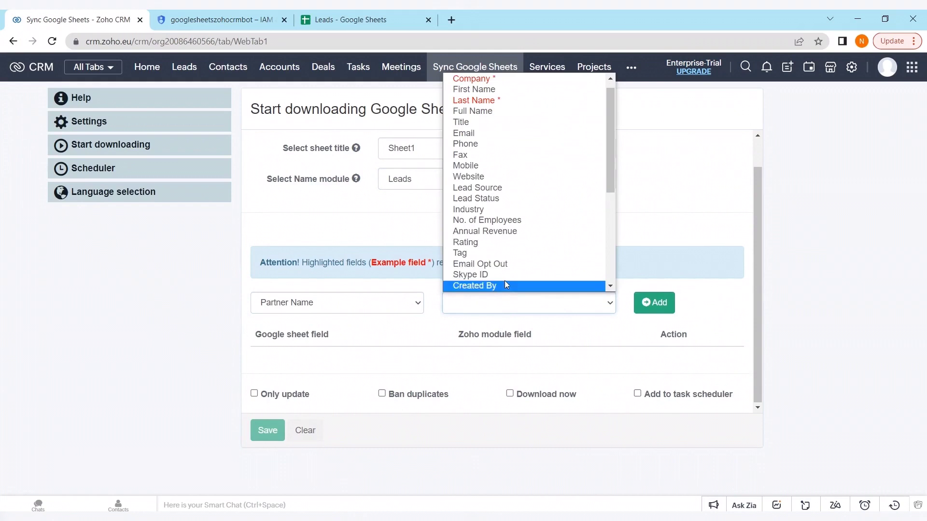
scroll(513, 154, up, 1)
click(515, 92)
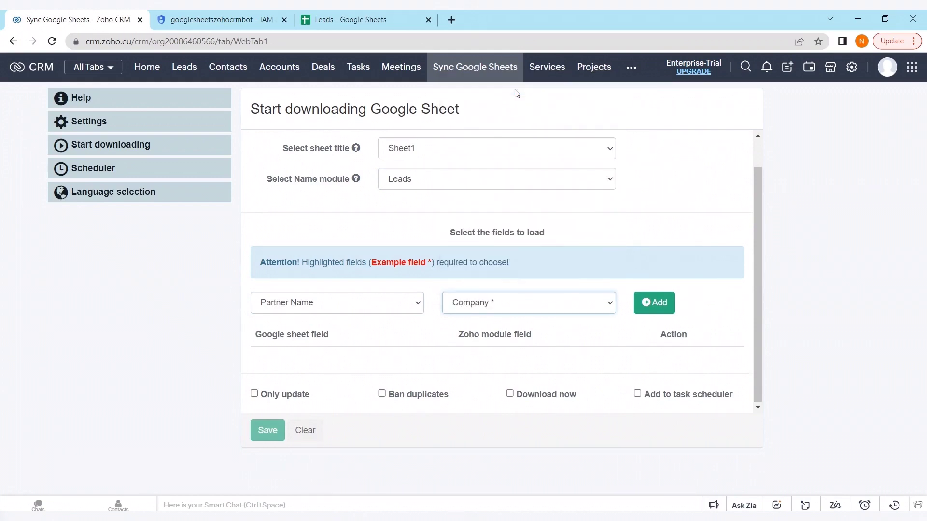
click(649, 303)
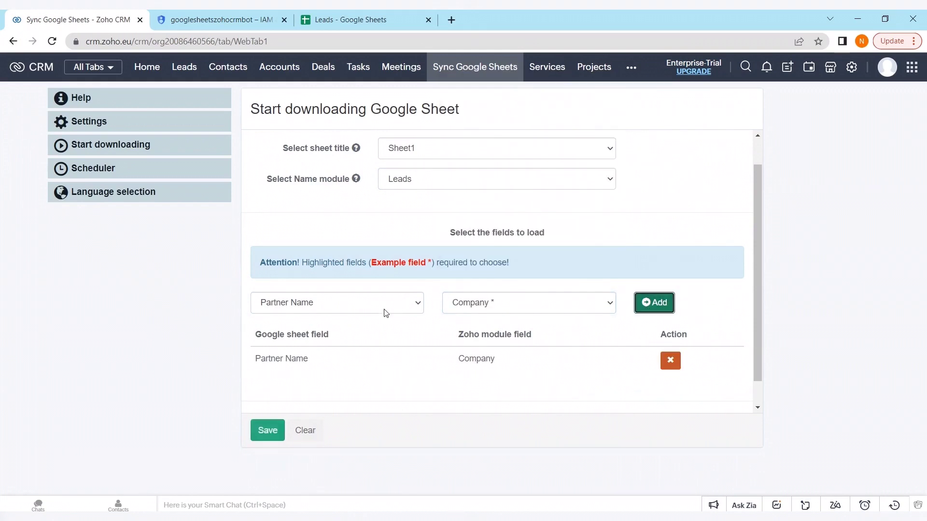
click(418, 308)
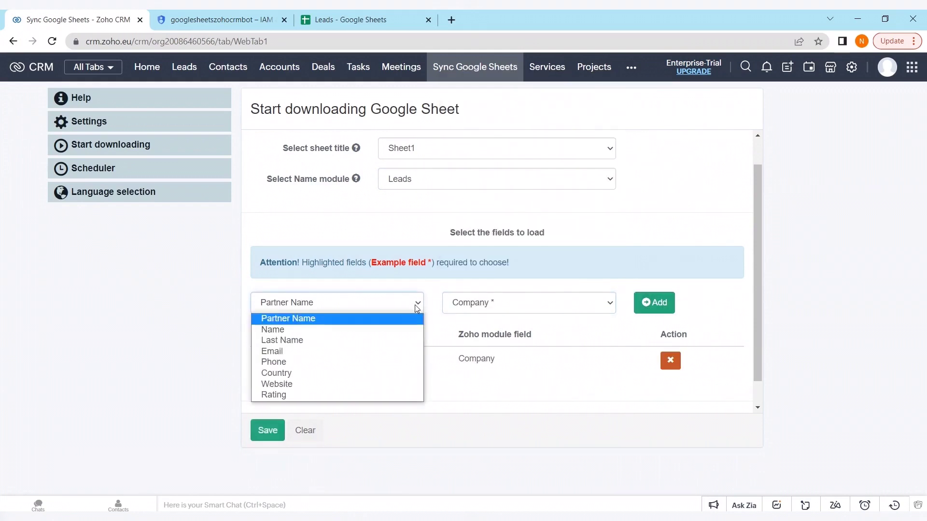
click(358, 337)
click(471, 309)
click(475, 104)
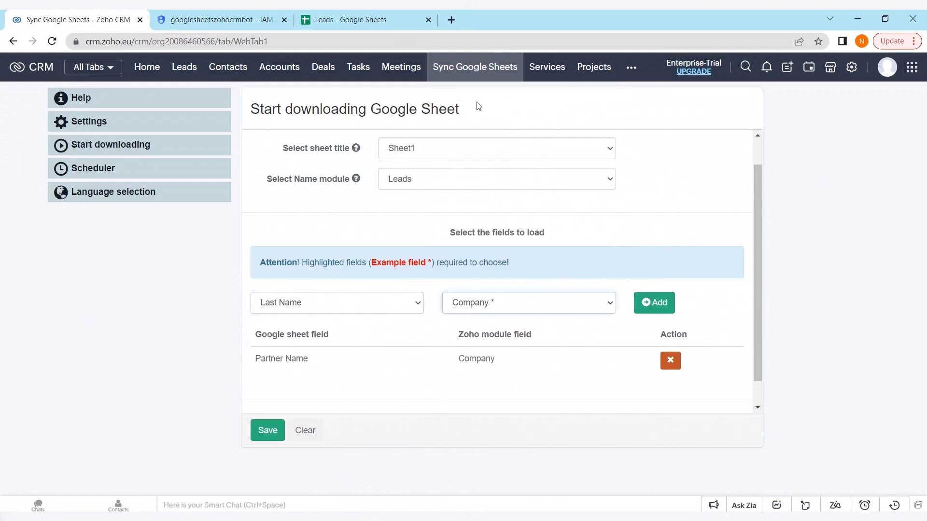
click(656, 302)
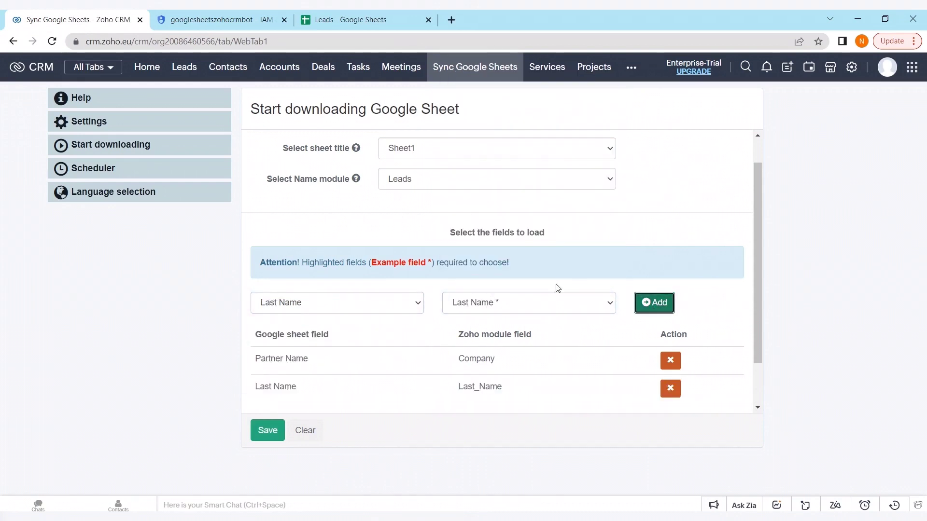
- Map the Name column to First Name and Email to Email
scroll(408, 315, down, 1)
click(390, 249)
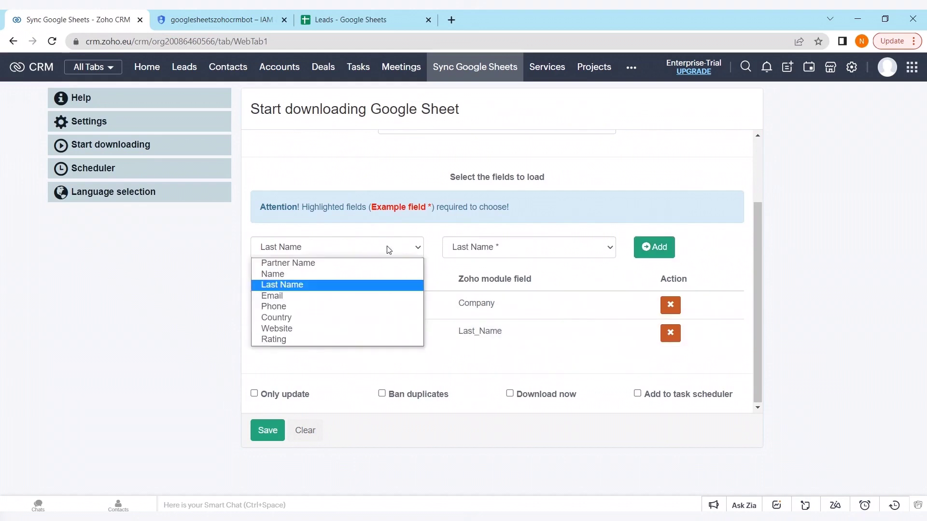
click(328, 274)
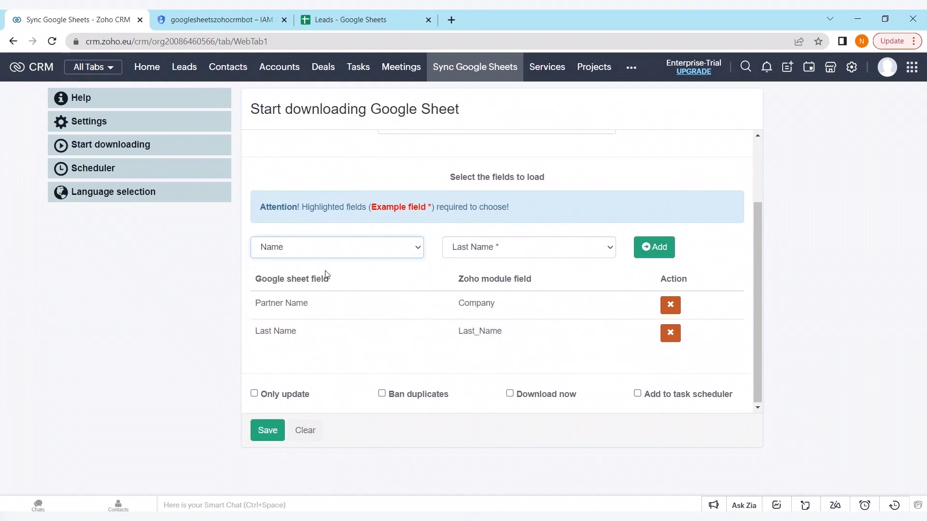
click(472, 248)
click(485, 285)
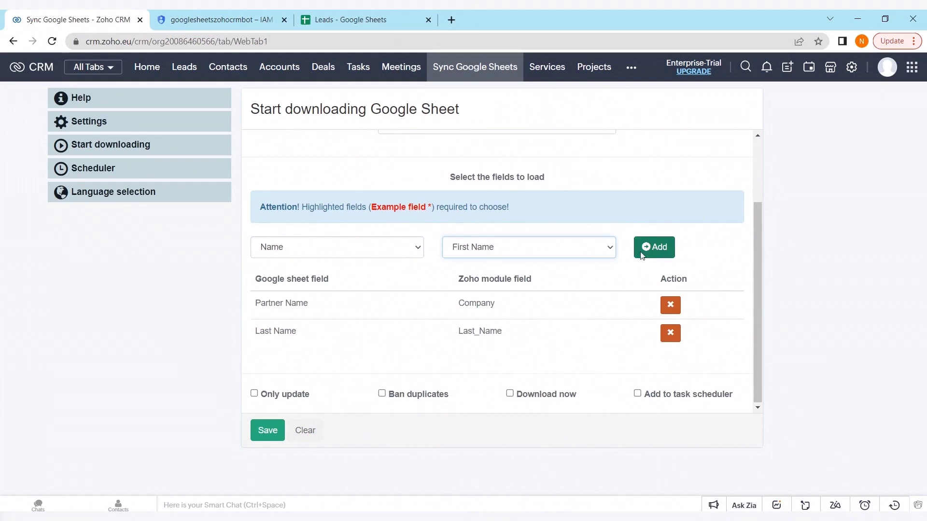
click(666, 247)
click(403, 259)
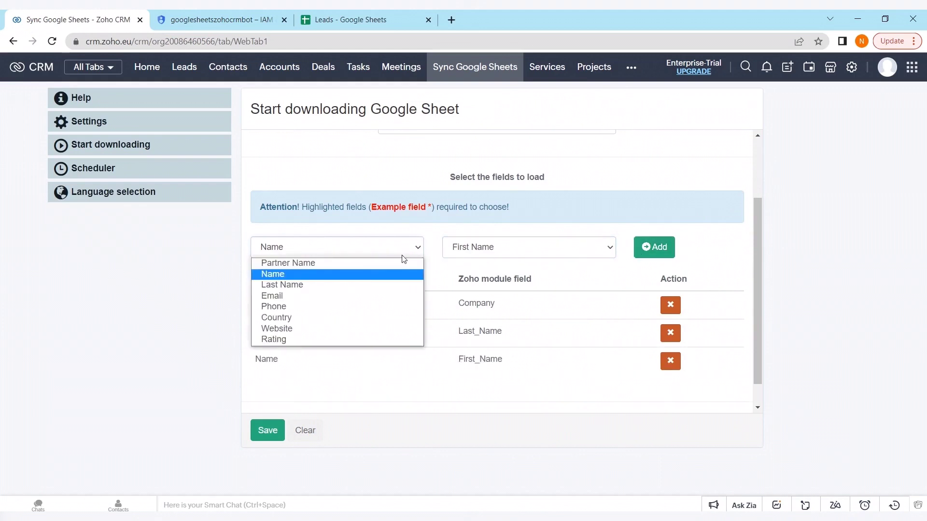
click(346, 294)
click(539, 254)
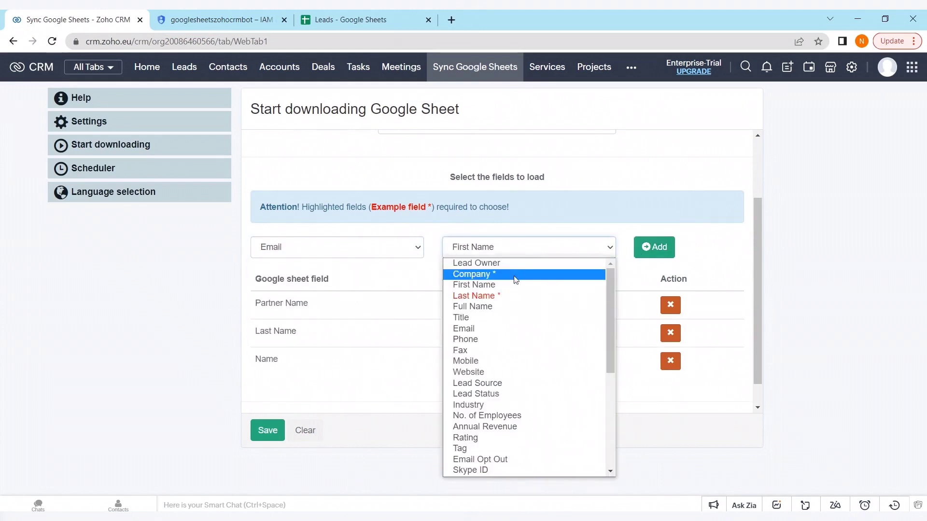
click(501, 328)
click(638, 250)
- Map the Phone and Country columns to the Phone and Country lead fields
click(358, 253)
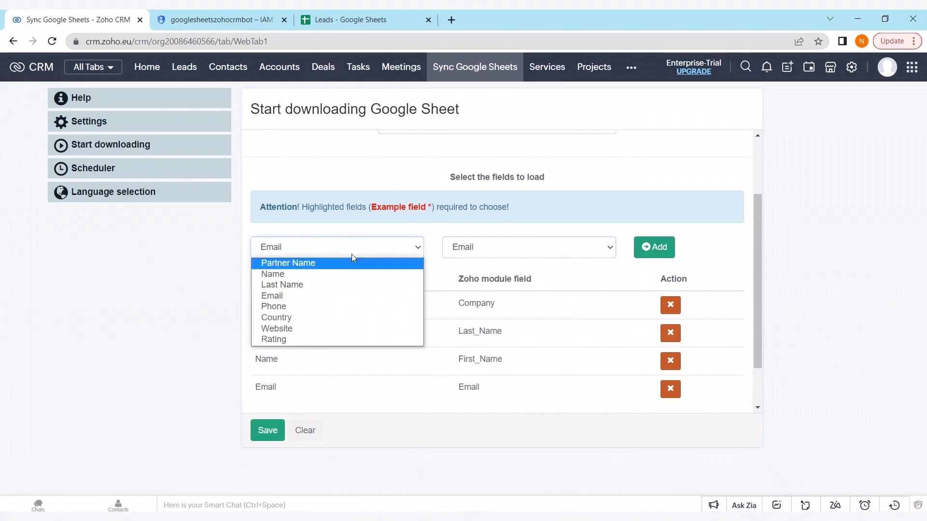
click(312, 302)
click(504, 246)
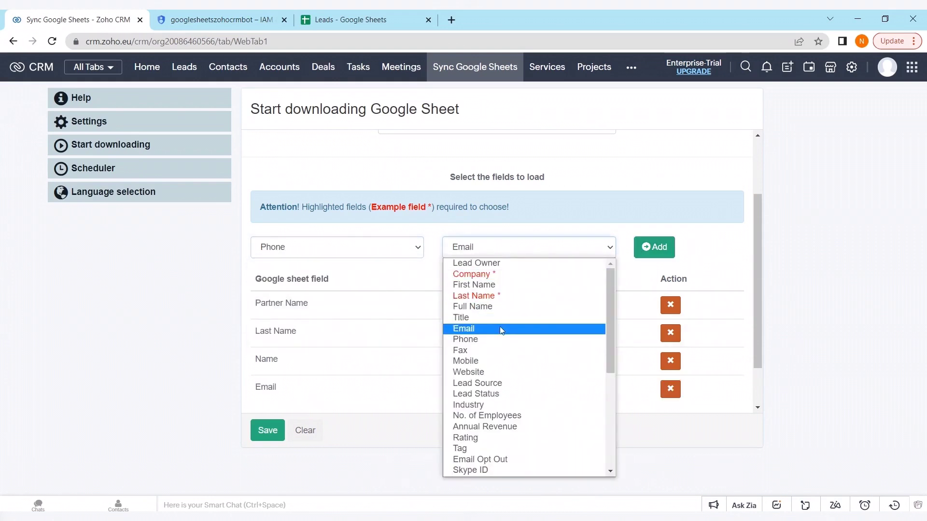
click(499, 339)
click(652, 246)
click(372, 251)
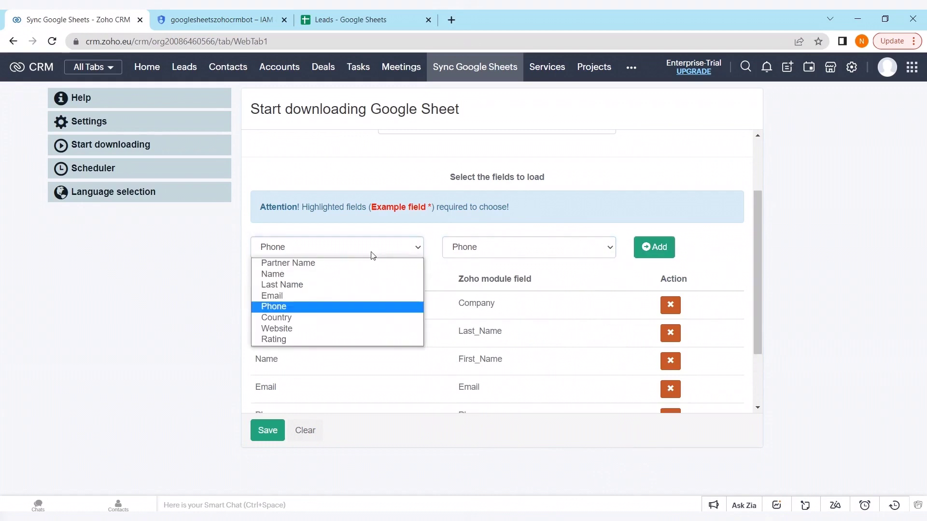
click(328, 317)
click(502, 247)
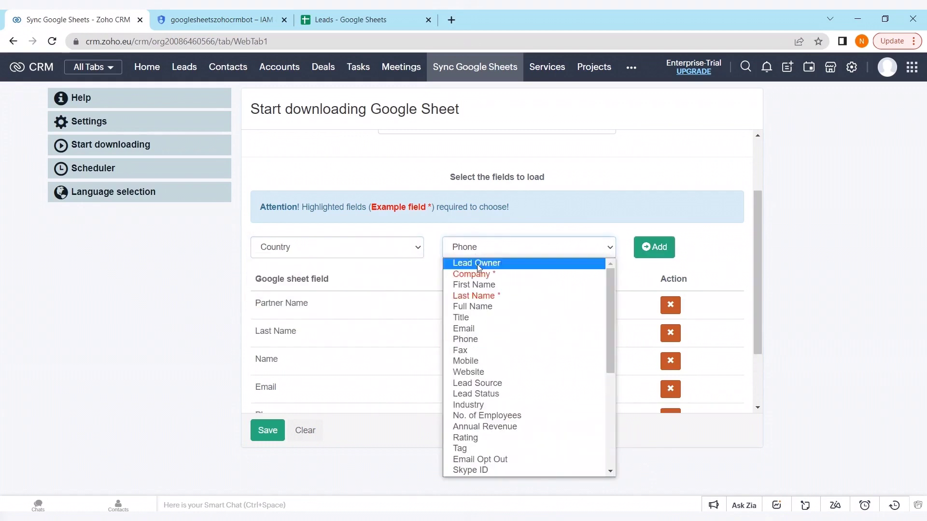
scroll(497, 410, down, 4)
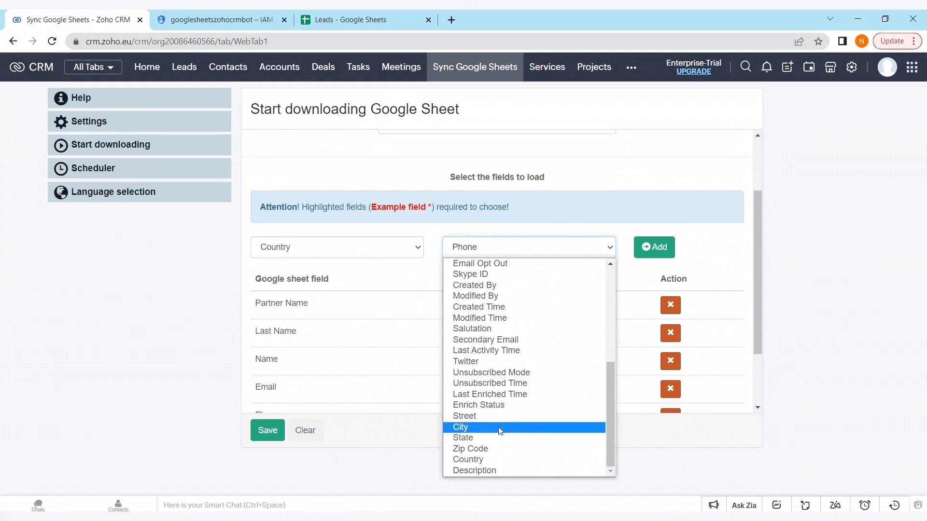
click(491, 458)
click(649, 249)
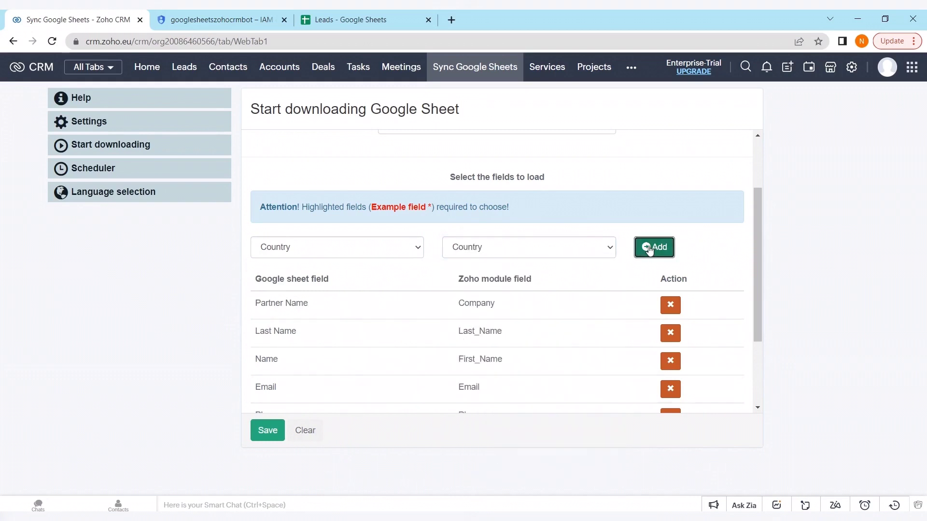
- Map the Website and Rating columns to the Website and Rating lead fields
click(399, 247)
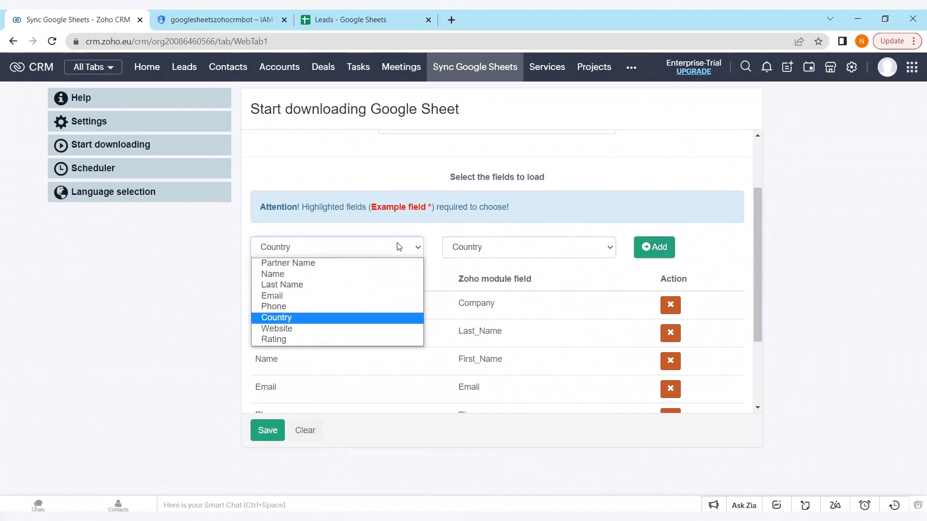
click(343, 328)
click(517, 251)
scroll(513, 297, up, 5)
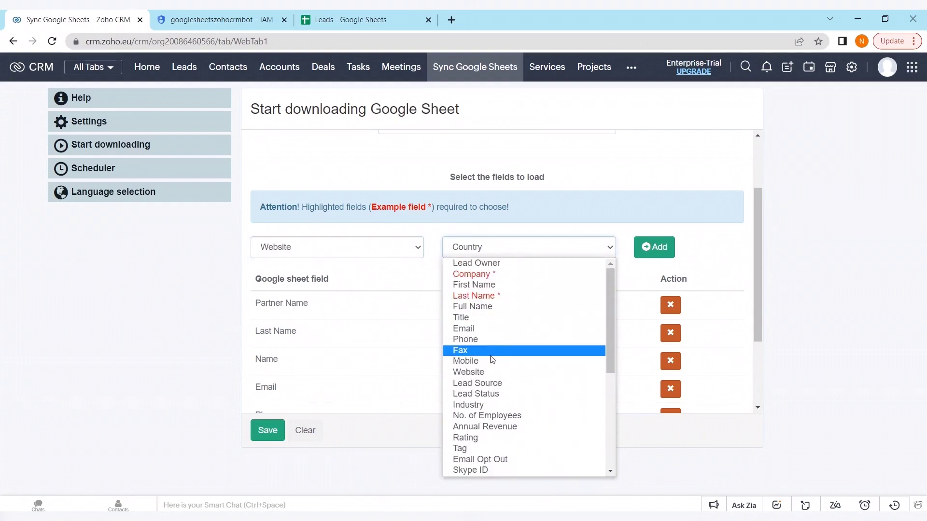
click(489, 371)
click(654, 251)
click(345, 251)
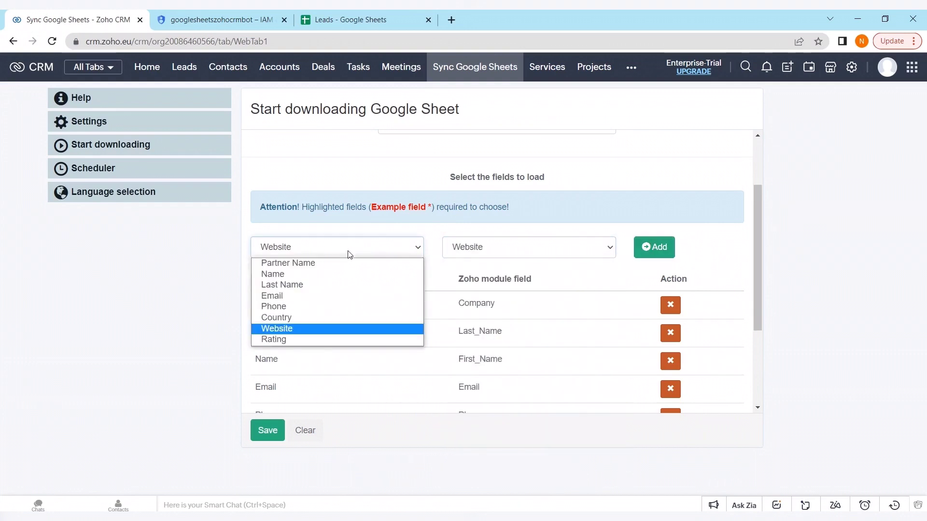
click(319, 339)
click(498, 252)
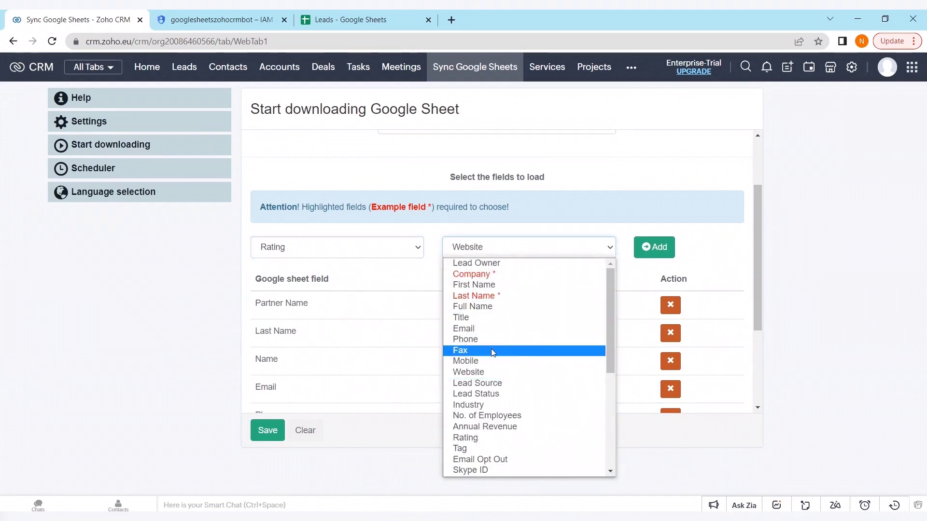
click(491, 437)
click(654, 247)
- Save the eight-column mapping with Download now ticked to run the import
scroll(587, 313, down, 4)
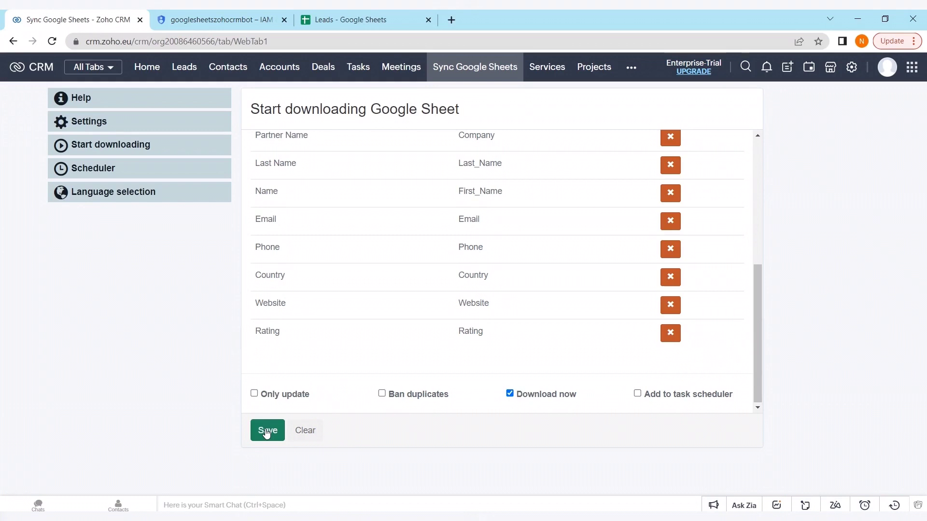
click(266, 432)
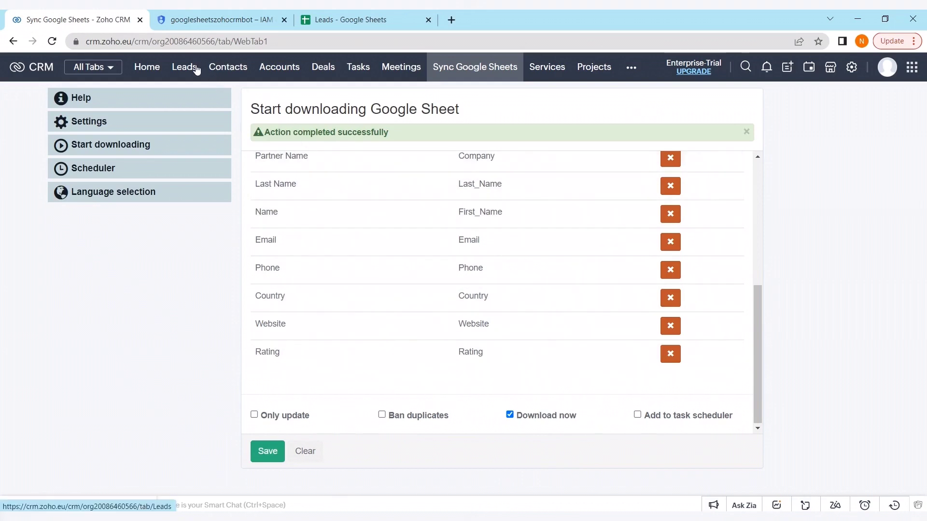
- Open the Leads module to check that the 46 imported records appear
click(196, 70)
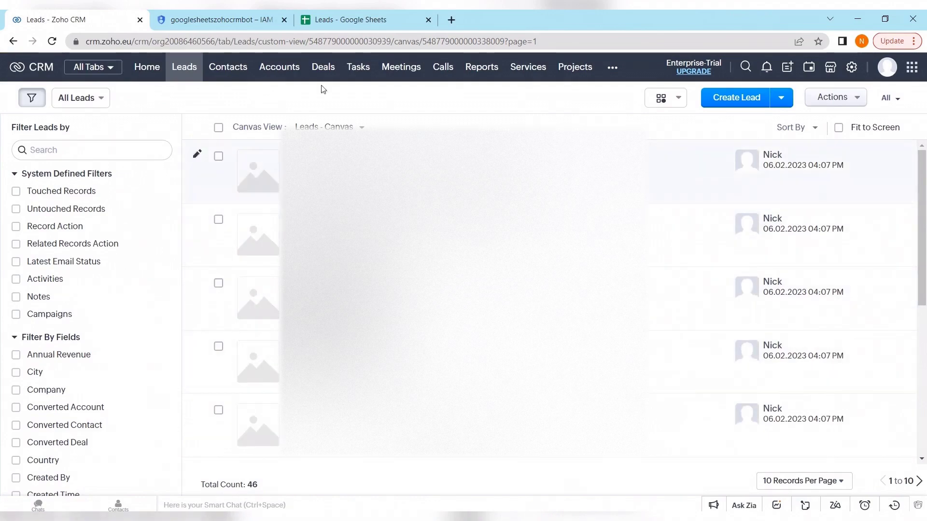
click(318, 24)
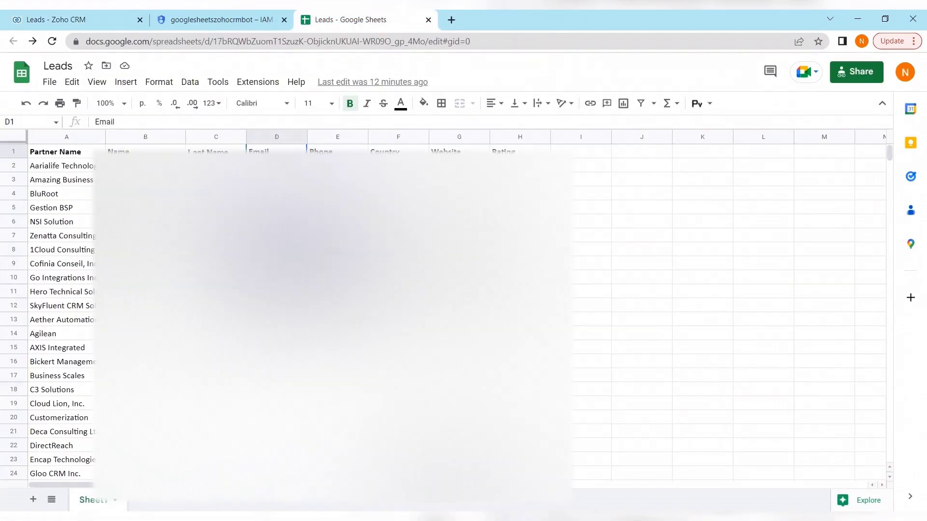
scroll(338, 313, down, 7)
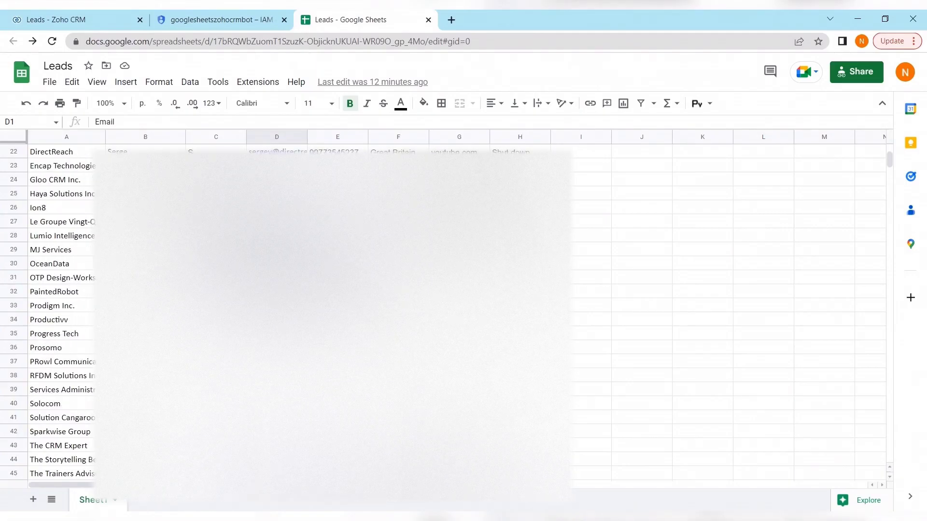
scroll(338, 314, up, 7)
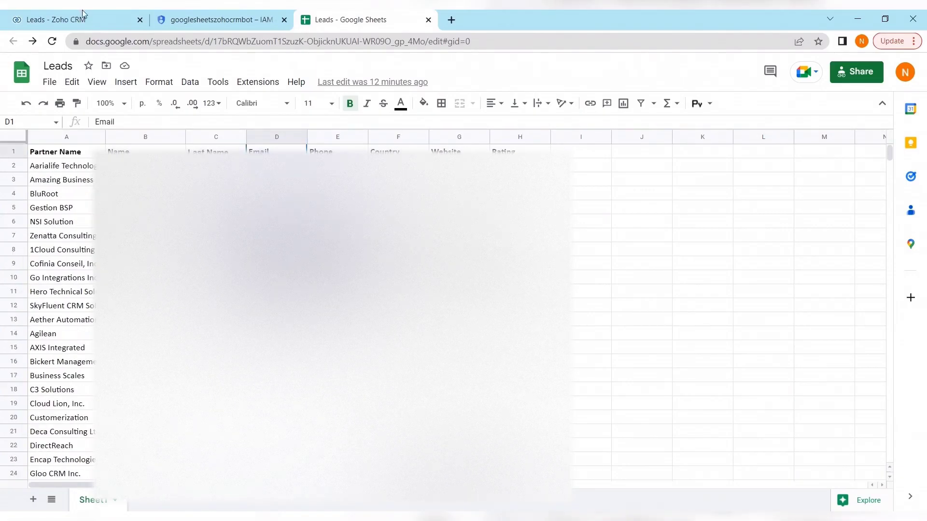
click(85, 18)
scroll(531, 300, down, 5)
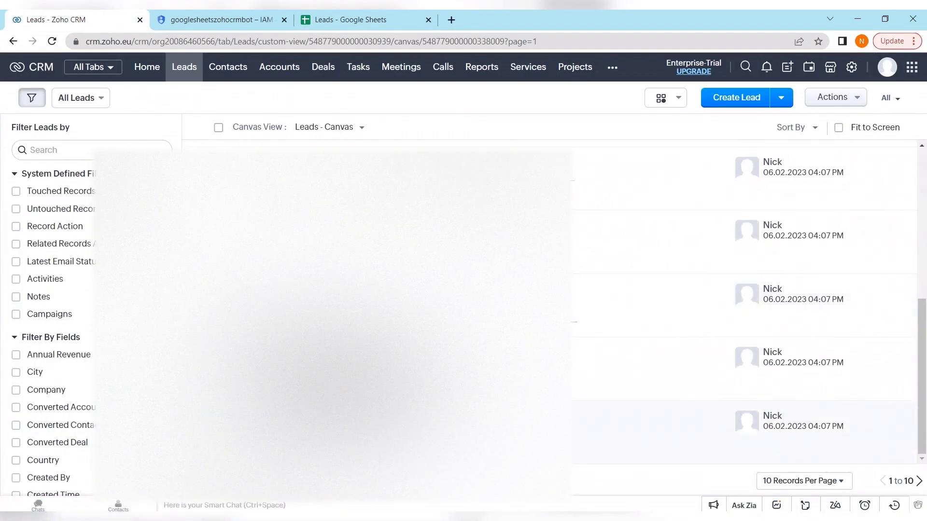
click(349, 19)
scroll(66, 320, down, 9)
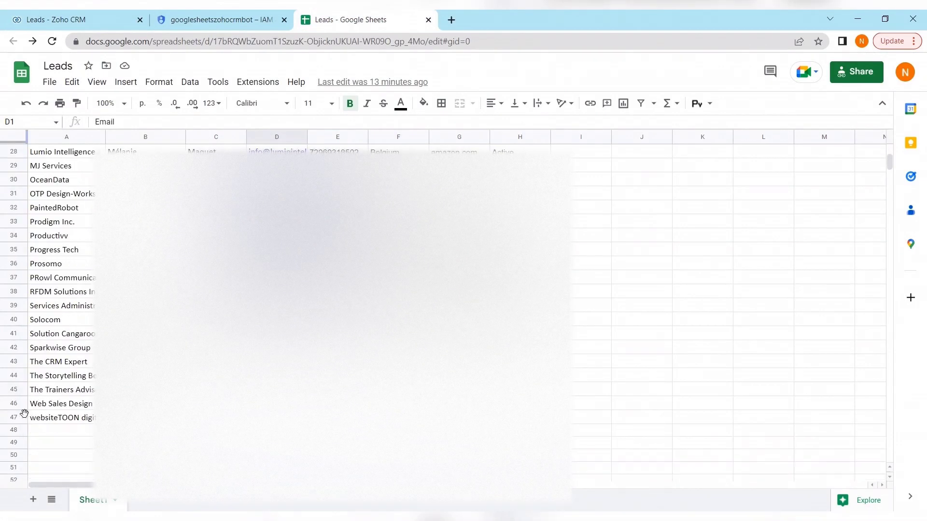
scroll(24, 418, up, 9)
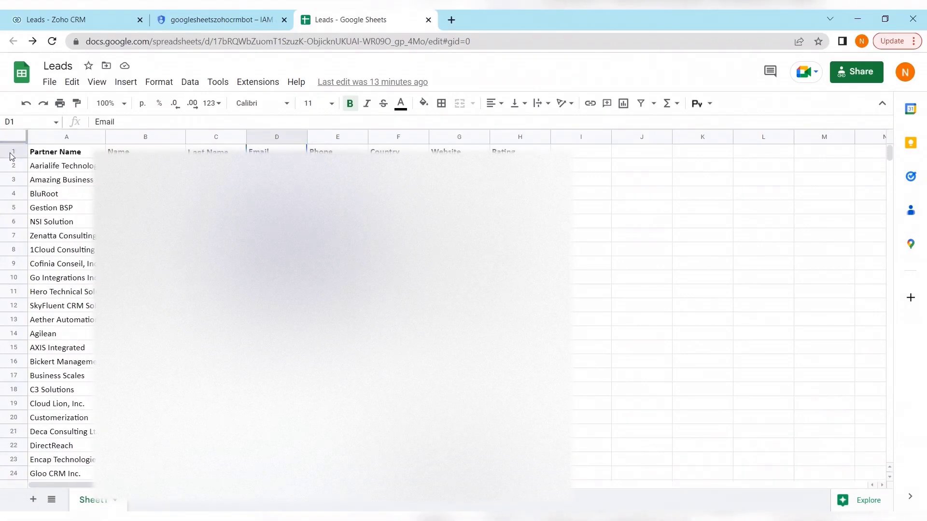
click(10, 152)
click(398, 264)
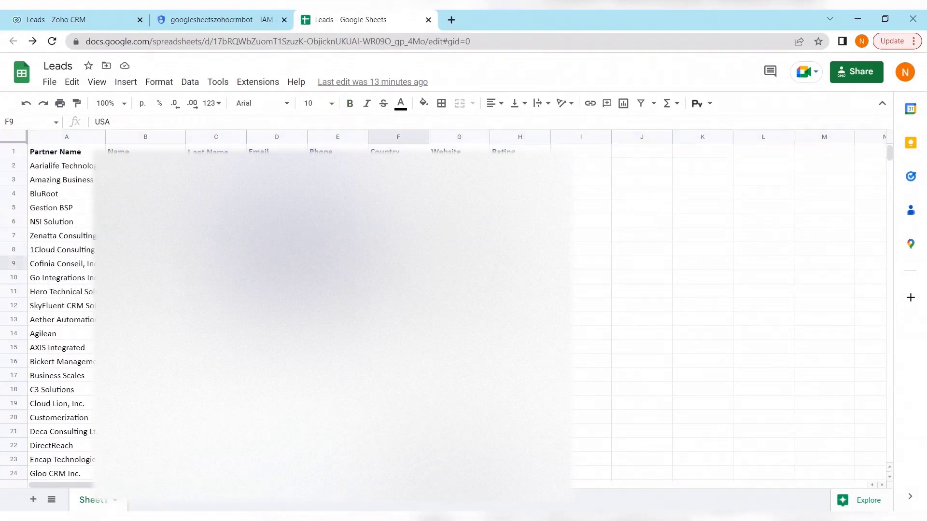
- Set the Leads view to 50 records per page so all 46 leads show together
click(58, 20)
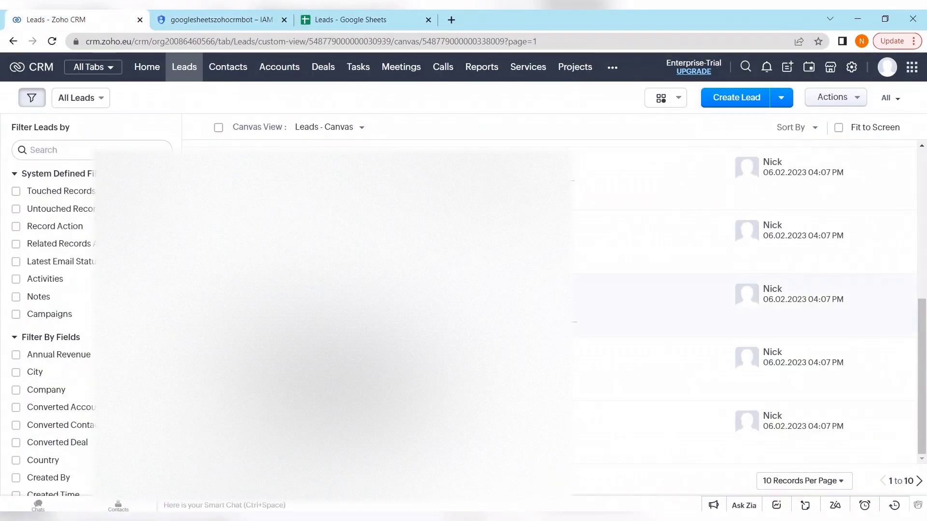
click(803, 481)
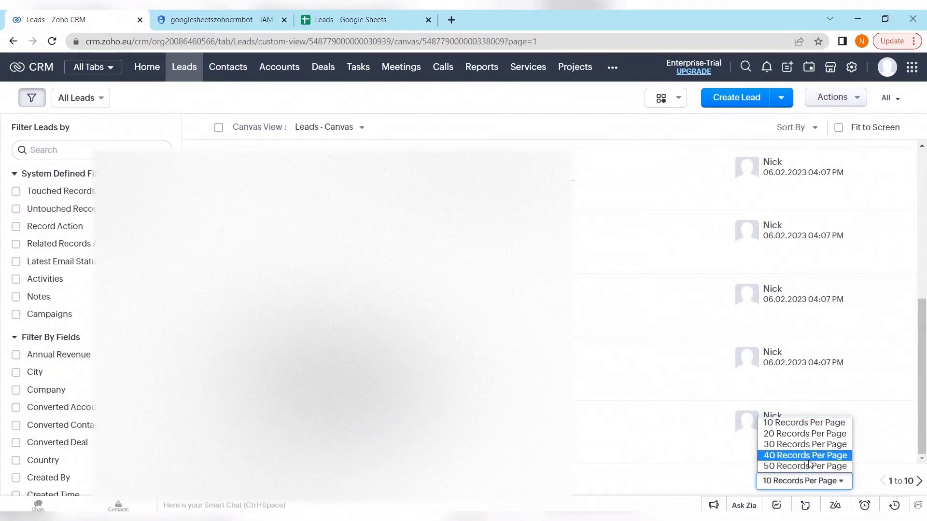
click(807, 466)
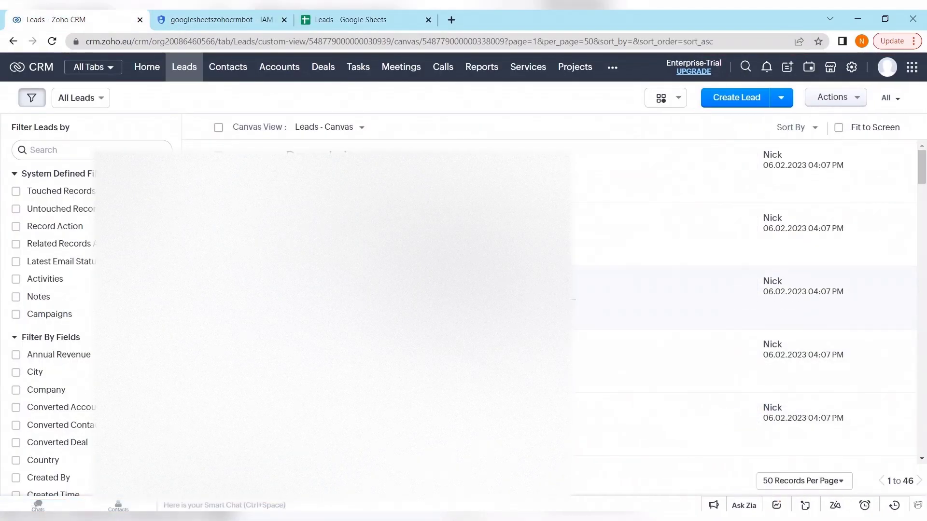
scroll(483, 338, down, 5)
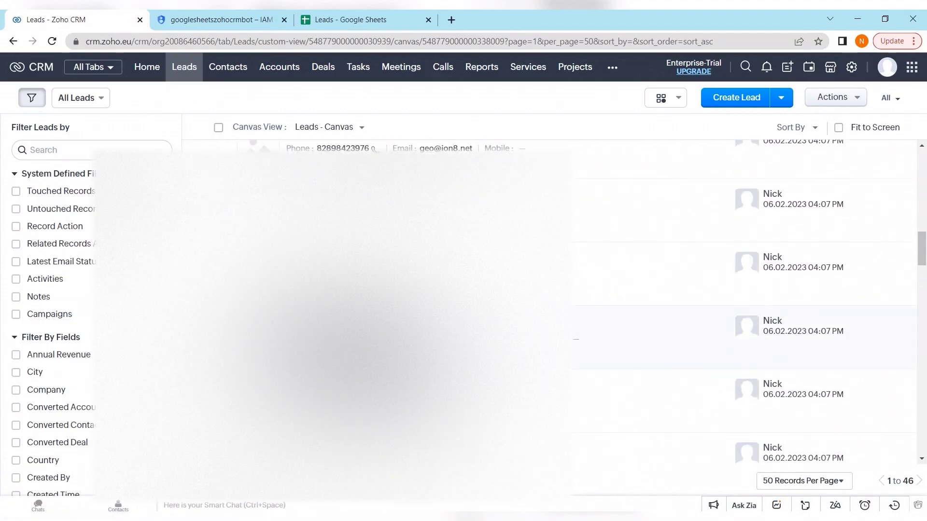